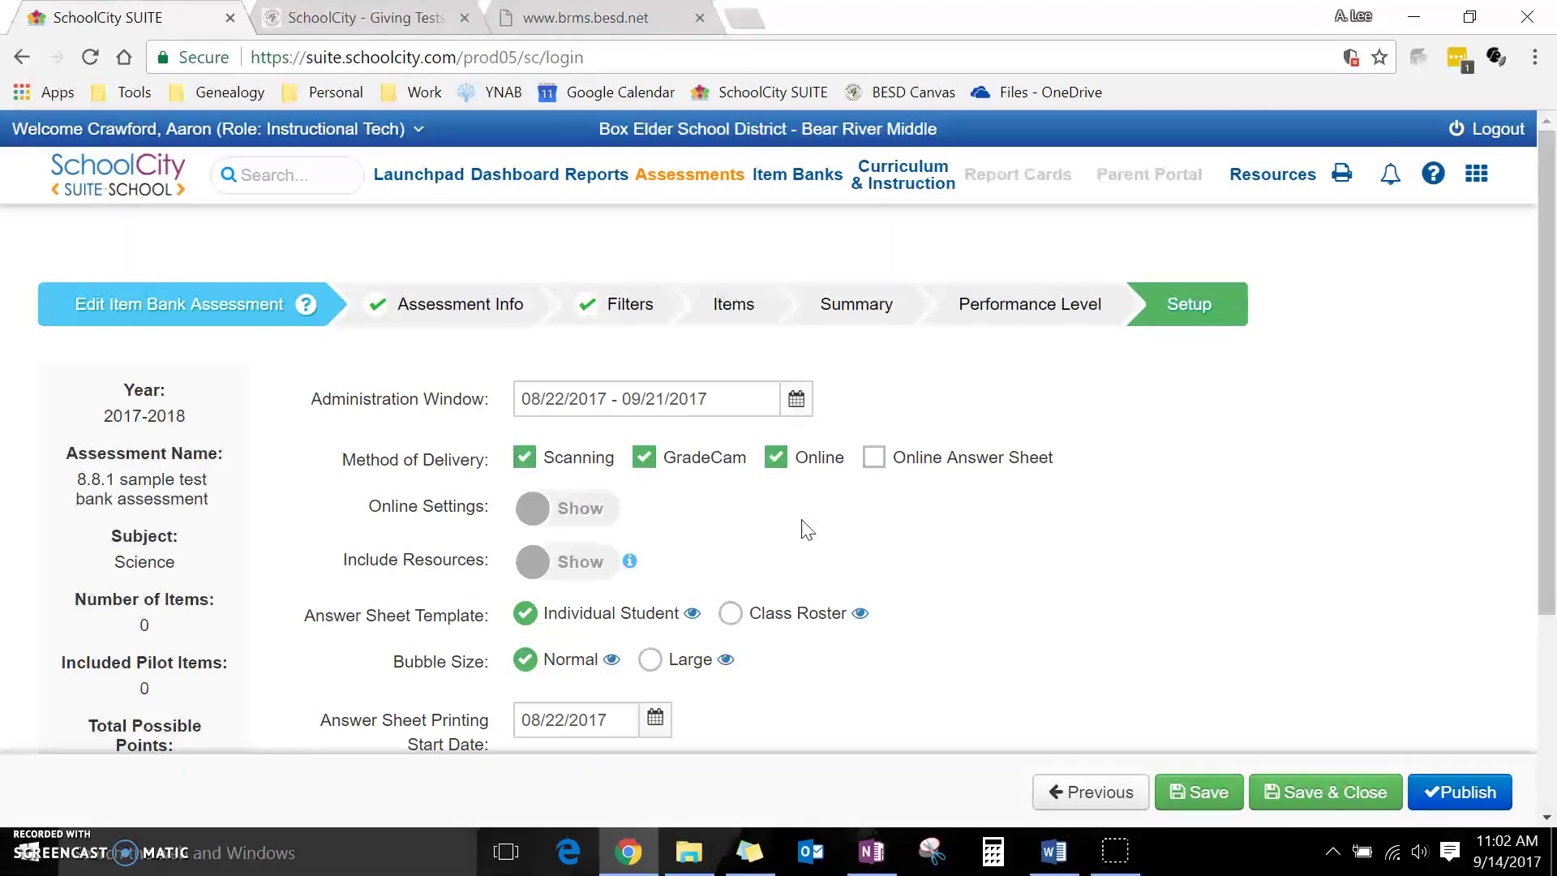
Expand the assessment's Online Settings panel and lower the duration minutes.
{"action": "left_click", "coordinate": [788, 510]}
{"action": "left_click", "coordinate": [586, 520]}
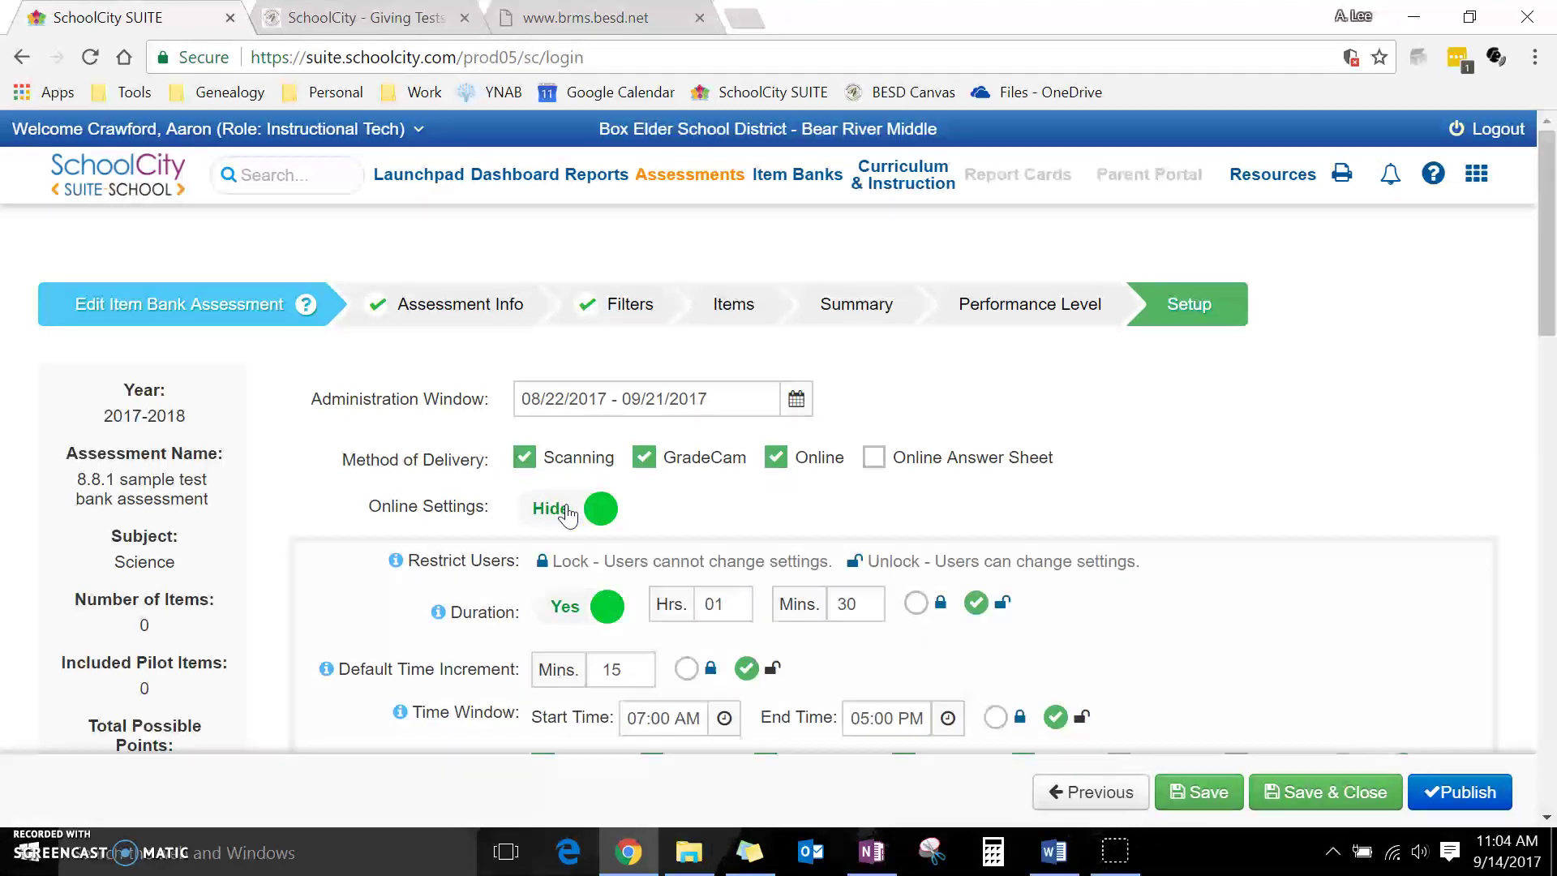
{"action": "scroll", "coordinate": [1125, 511], "scroll_direction": "down", "scroll_amount": 1}
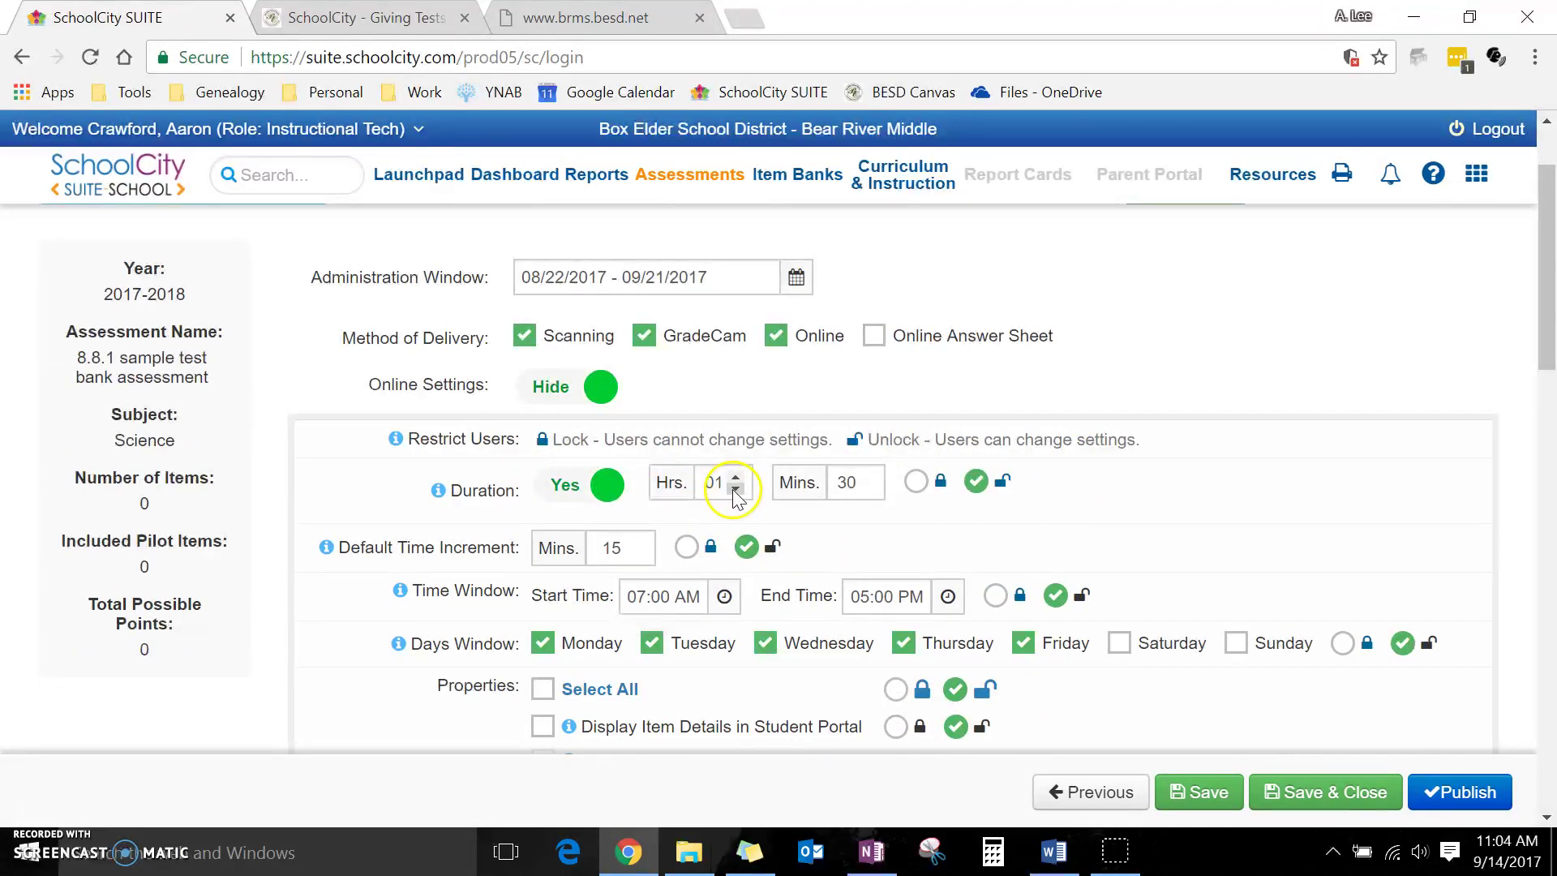
{"action": "mouse_move", "coordinate": [852, 483]}
{"action": "left_click", "coordinate": [866, 487]}
{"action": "left_click", "coordinate": [866, 487]}
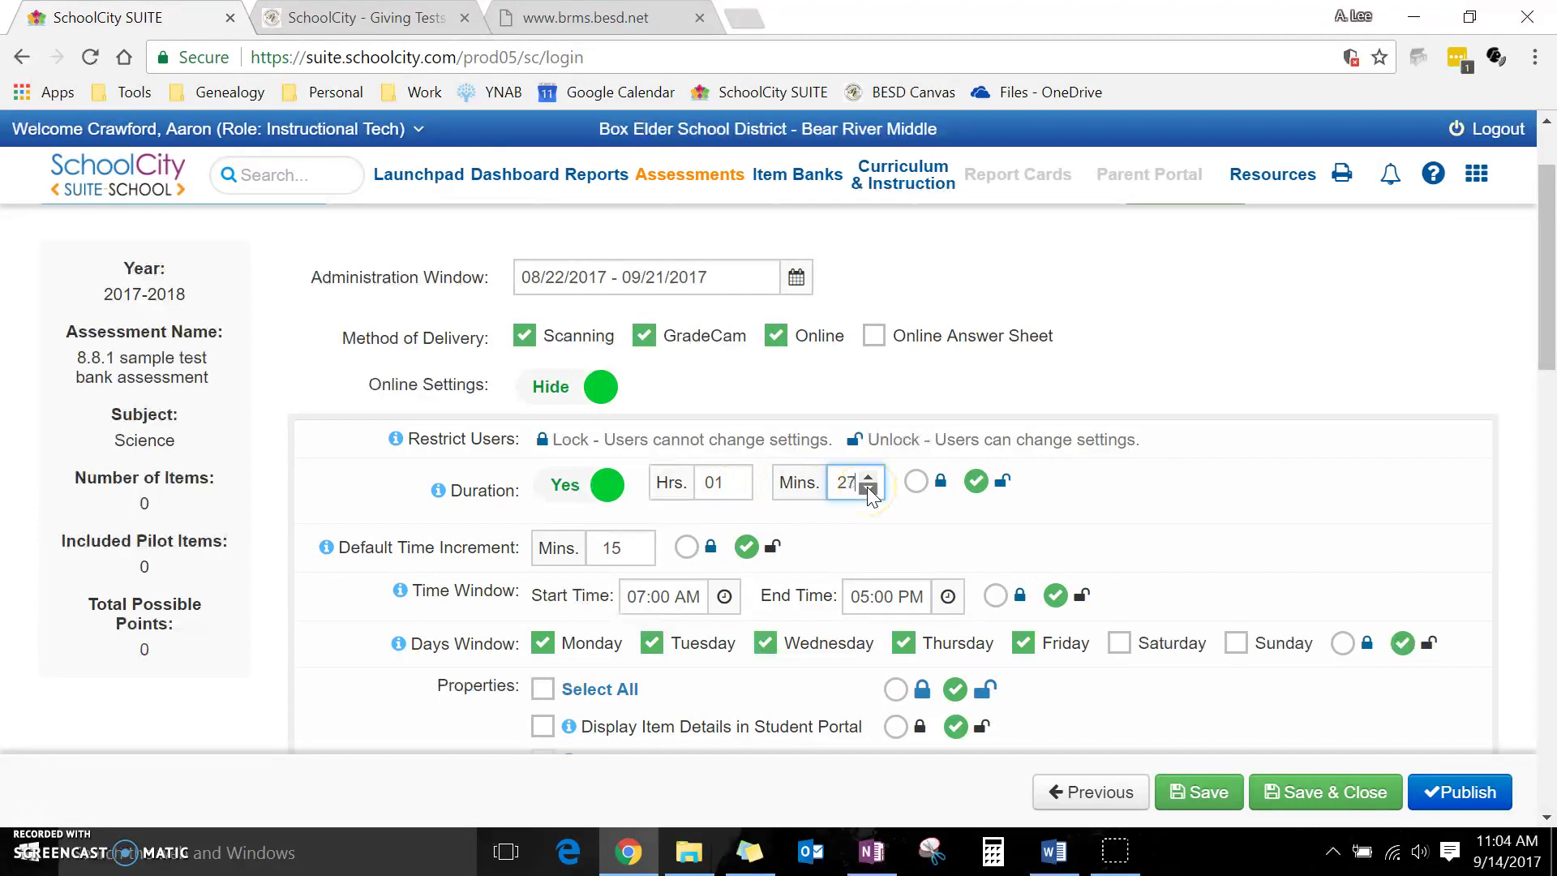
{"action": "left_click", "coordinate": [867, 488]}
{"action": "left_click", "coordinate": [866, 488]}
{"action": "left_click", "coordinate": [867, 487]}
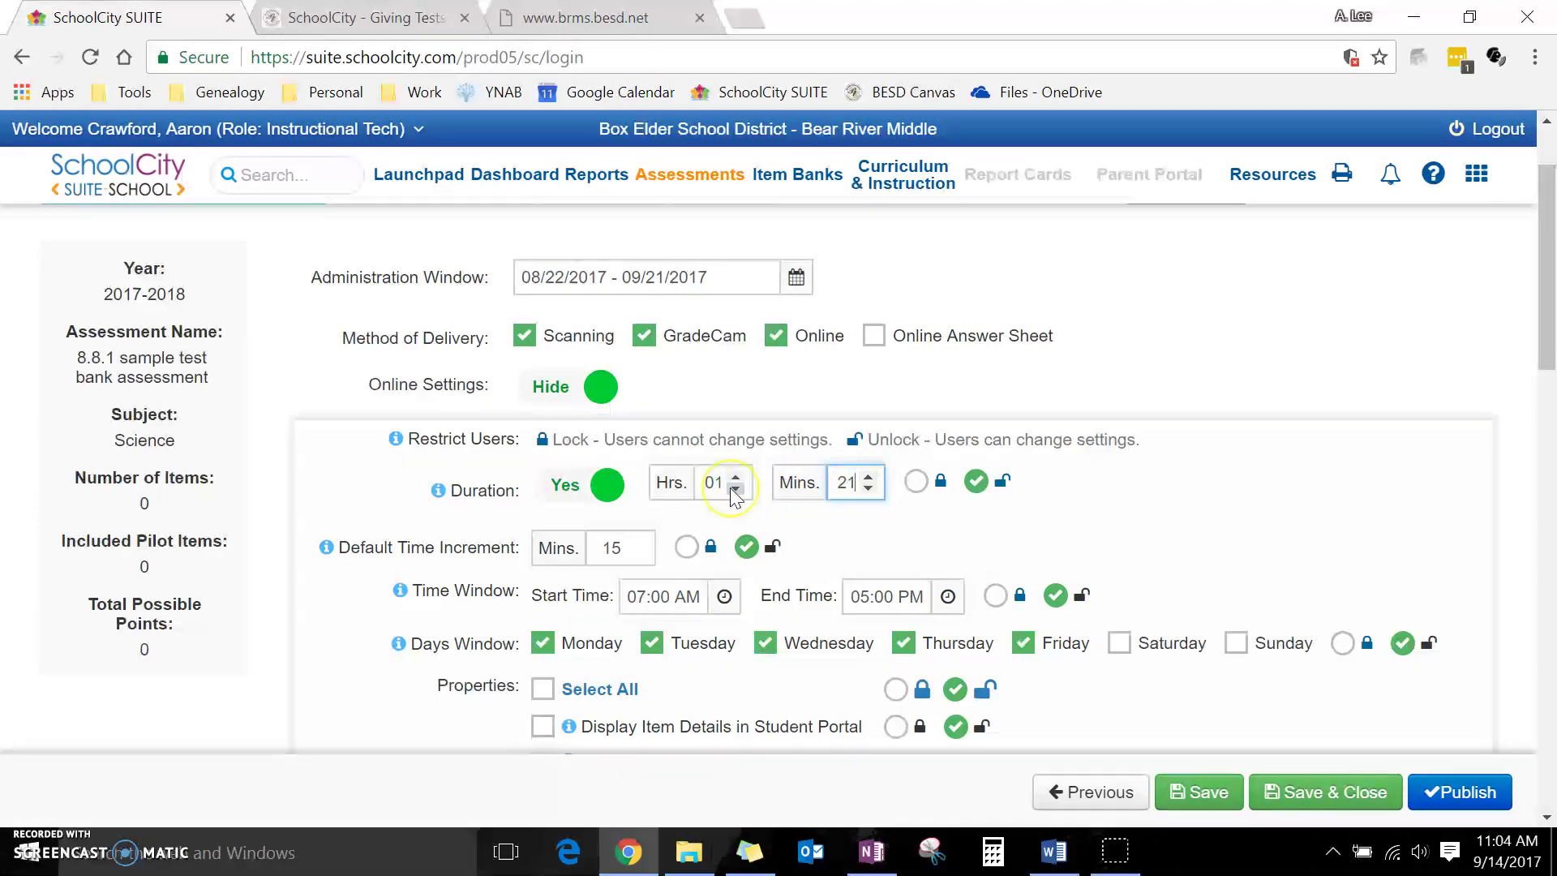
Reduce the duration hours to zero and switch Duration from Yes to No.
{"action": "left_click", "coordinate": [734, 489]}
{"action": "left_click", "coordinate": [867, 487]}
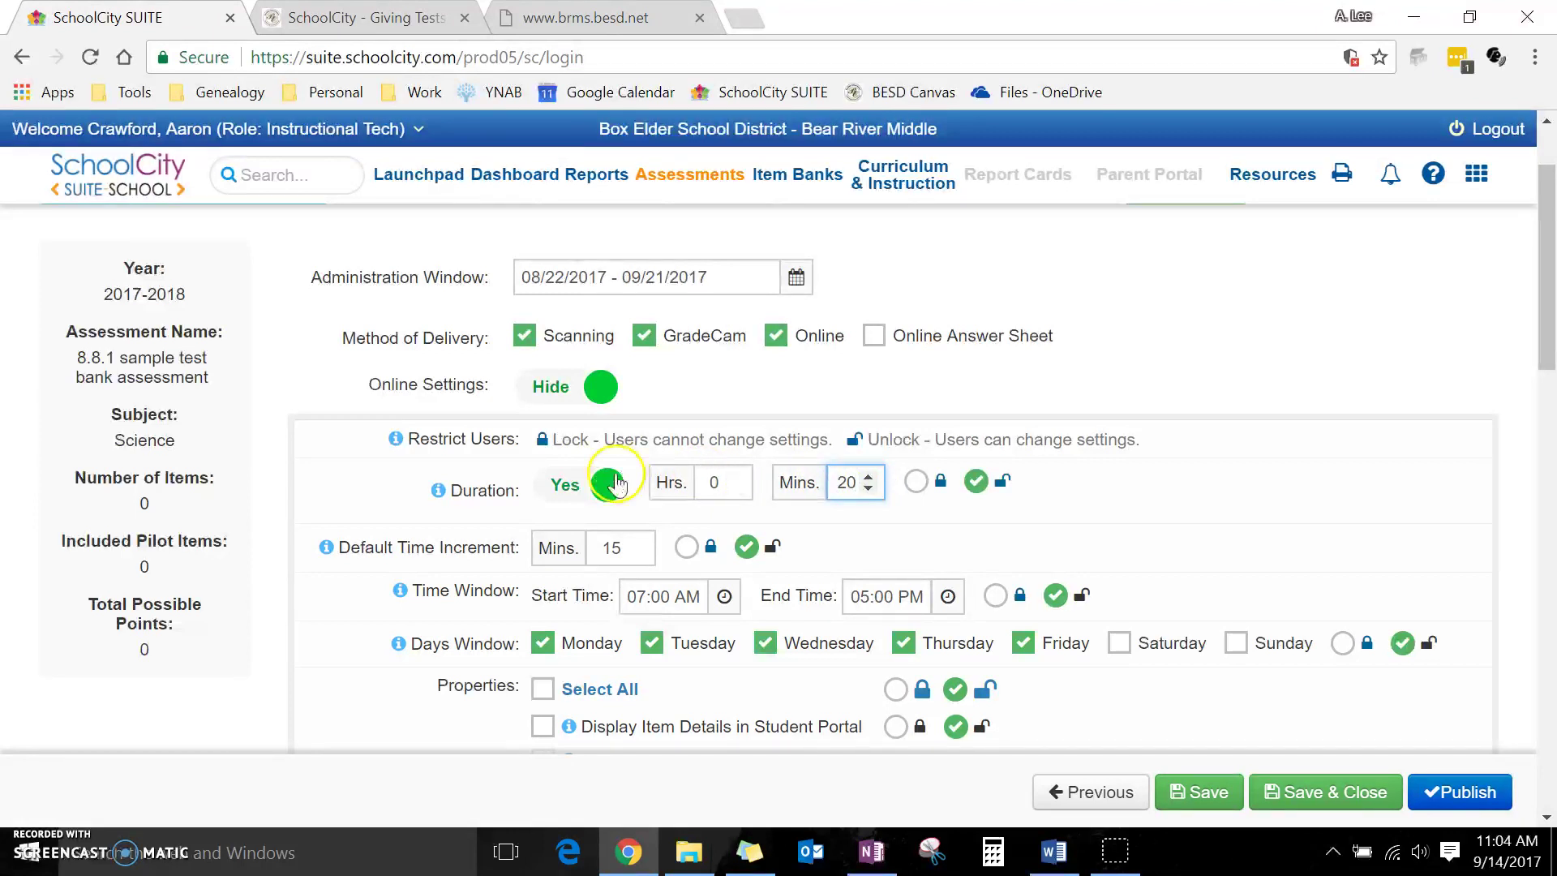
{"action": "left_click", "coordinate": [580, 492]}
{"action": "left_click", "coordinate": [578, 491]}
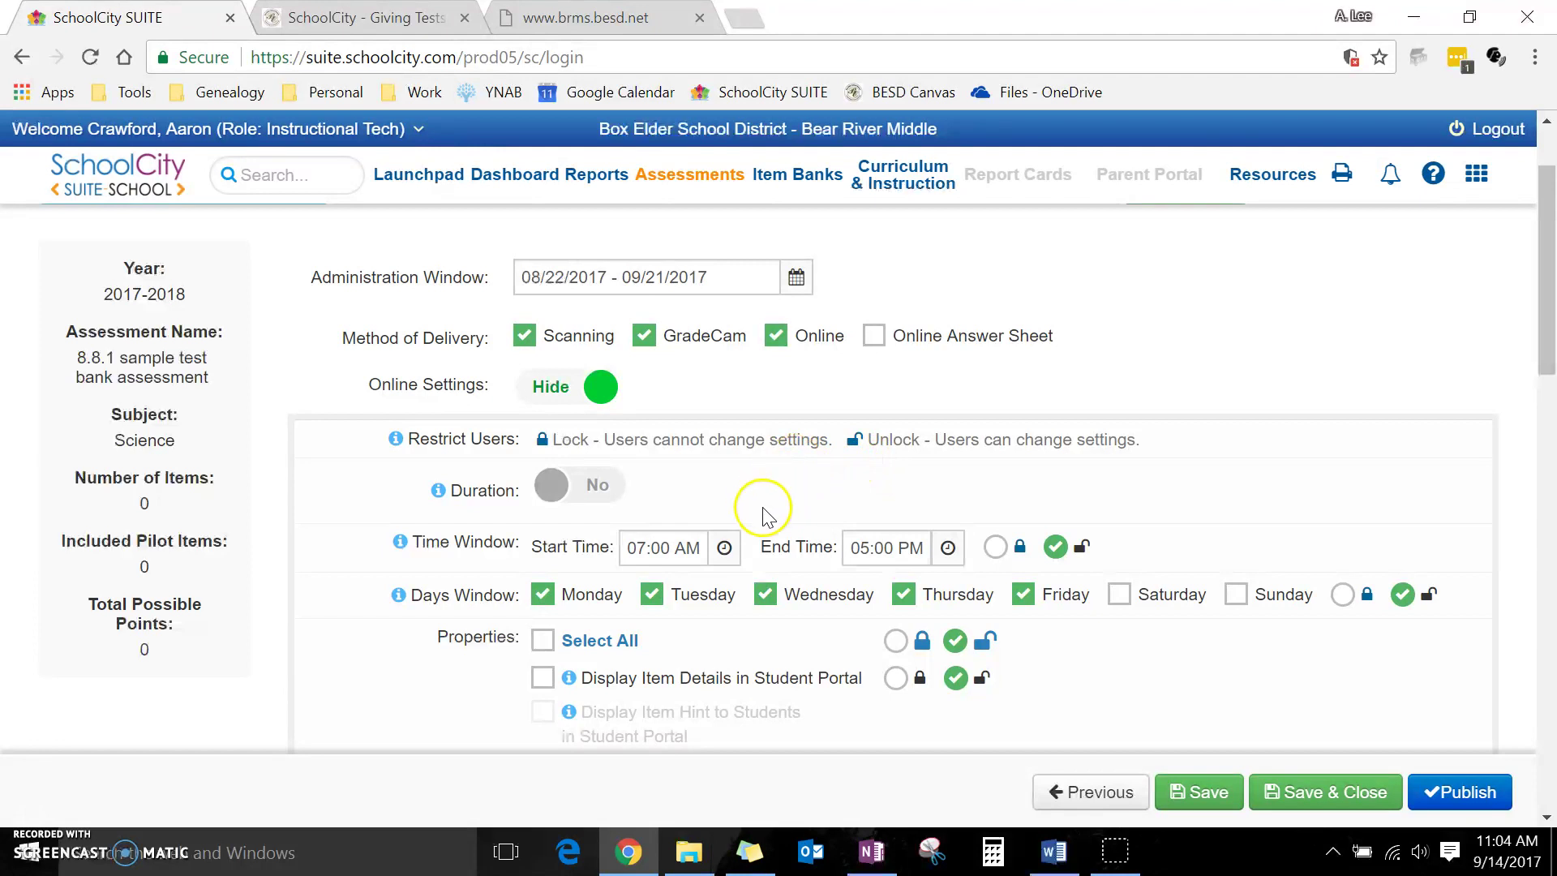
{"action": "scroll", "coordinate": [790, 535], "scroll_direction": "down", "scroll_amount": 1}
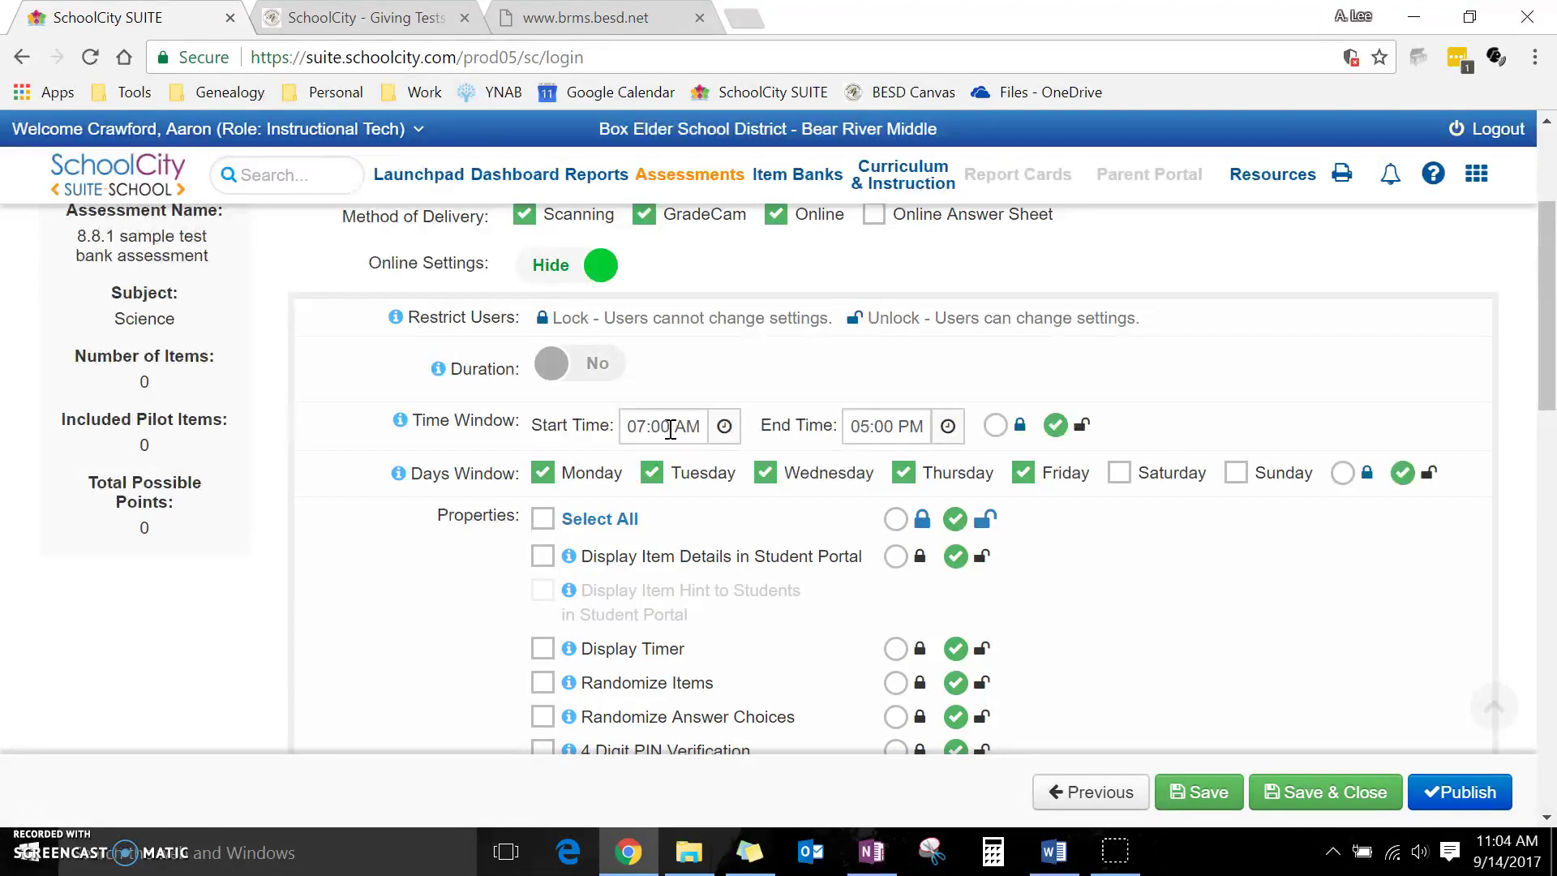
{"action": "left_click", "coordinate": [664, 426]}
{"action": "left_click", "coordinate": [1119, 475]}
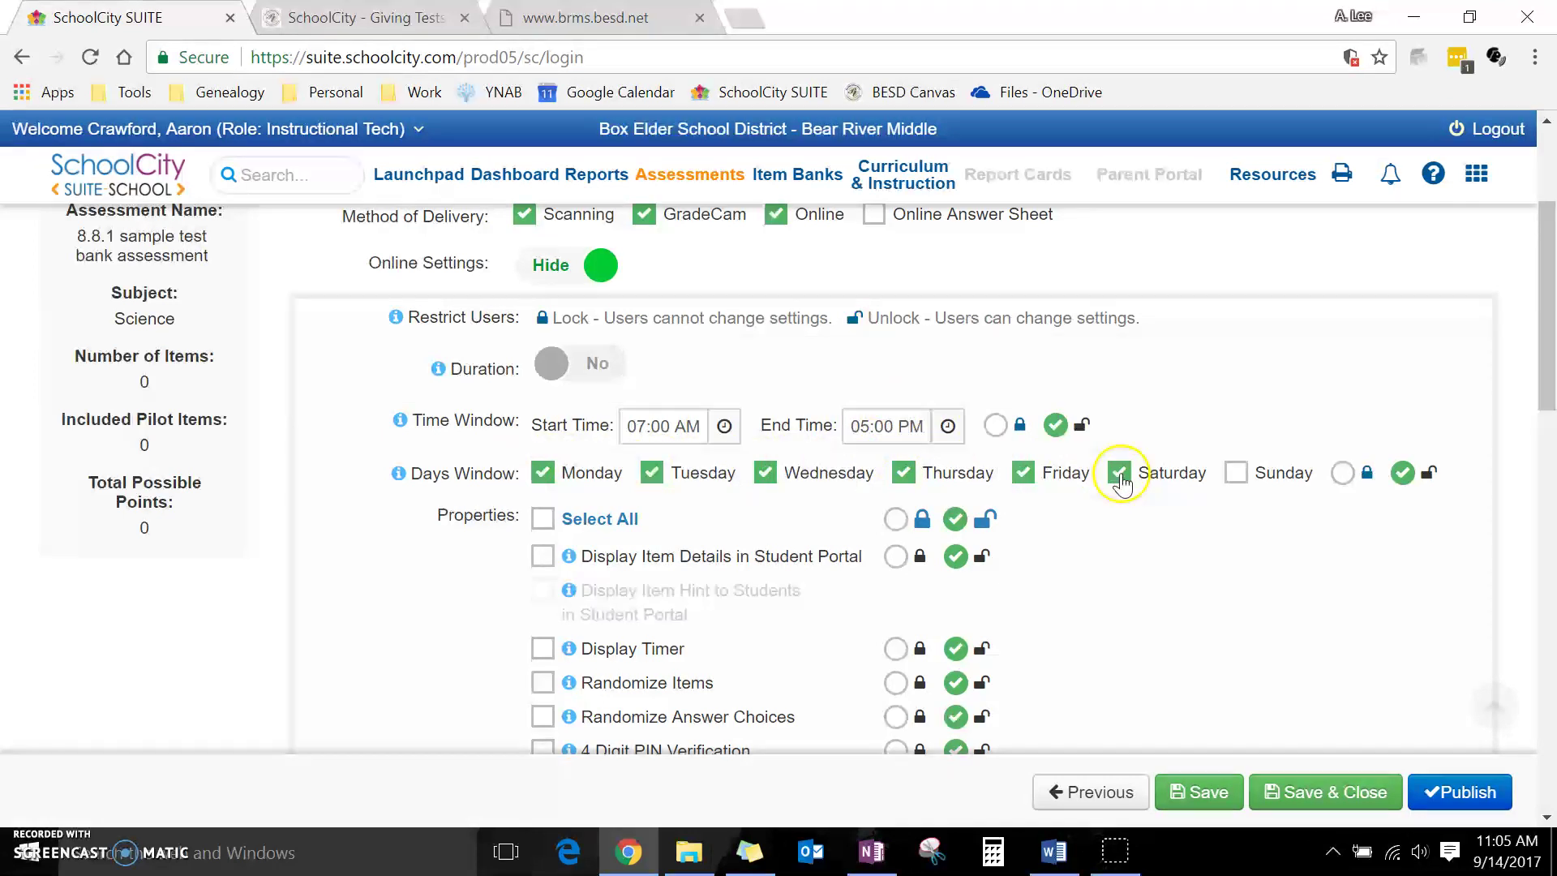
{"action": "left_click", "coordinate": [1235, 478]}
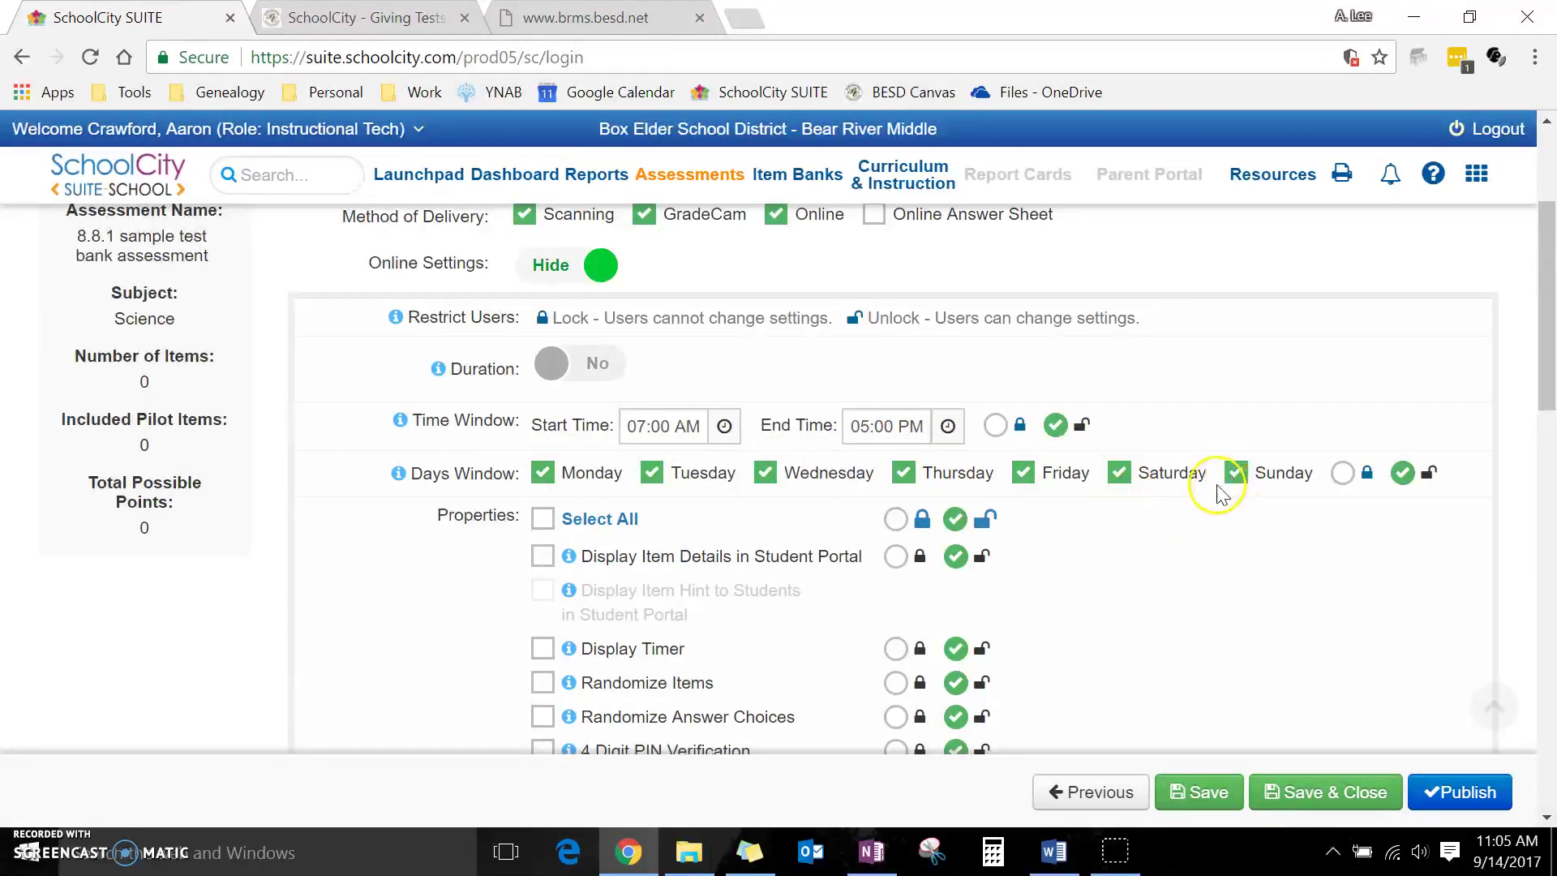
{"action": "left_click", "coordinate": [1119, 474]}
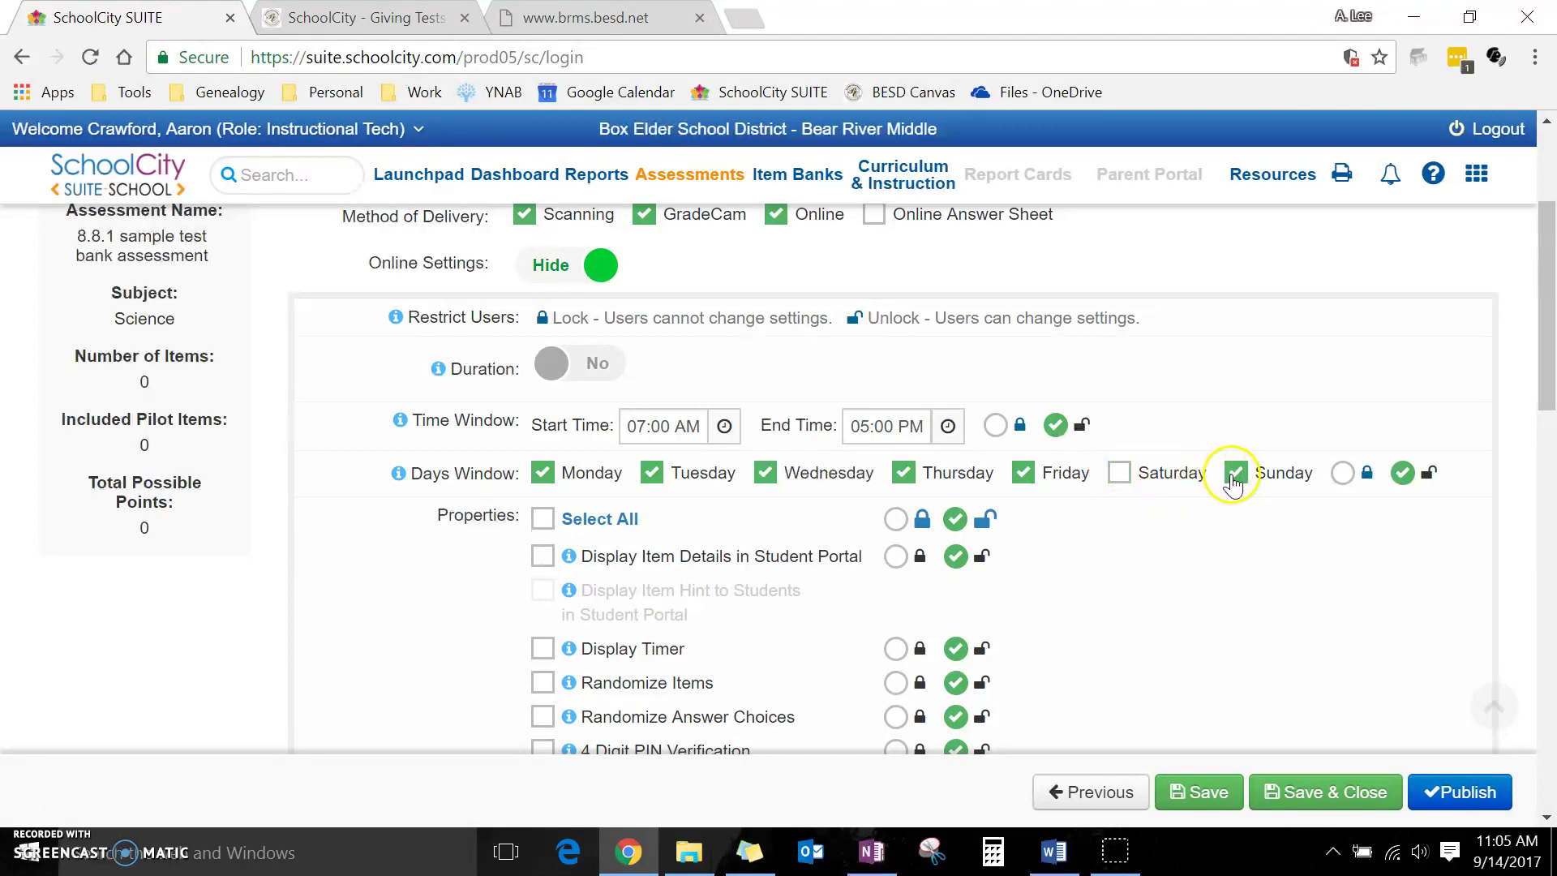
{"action": "left_click", "coordinate": [1235, 474]}
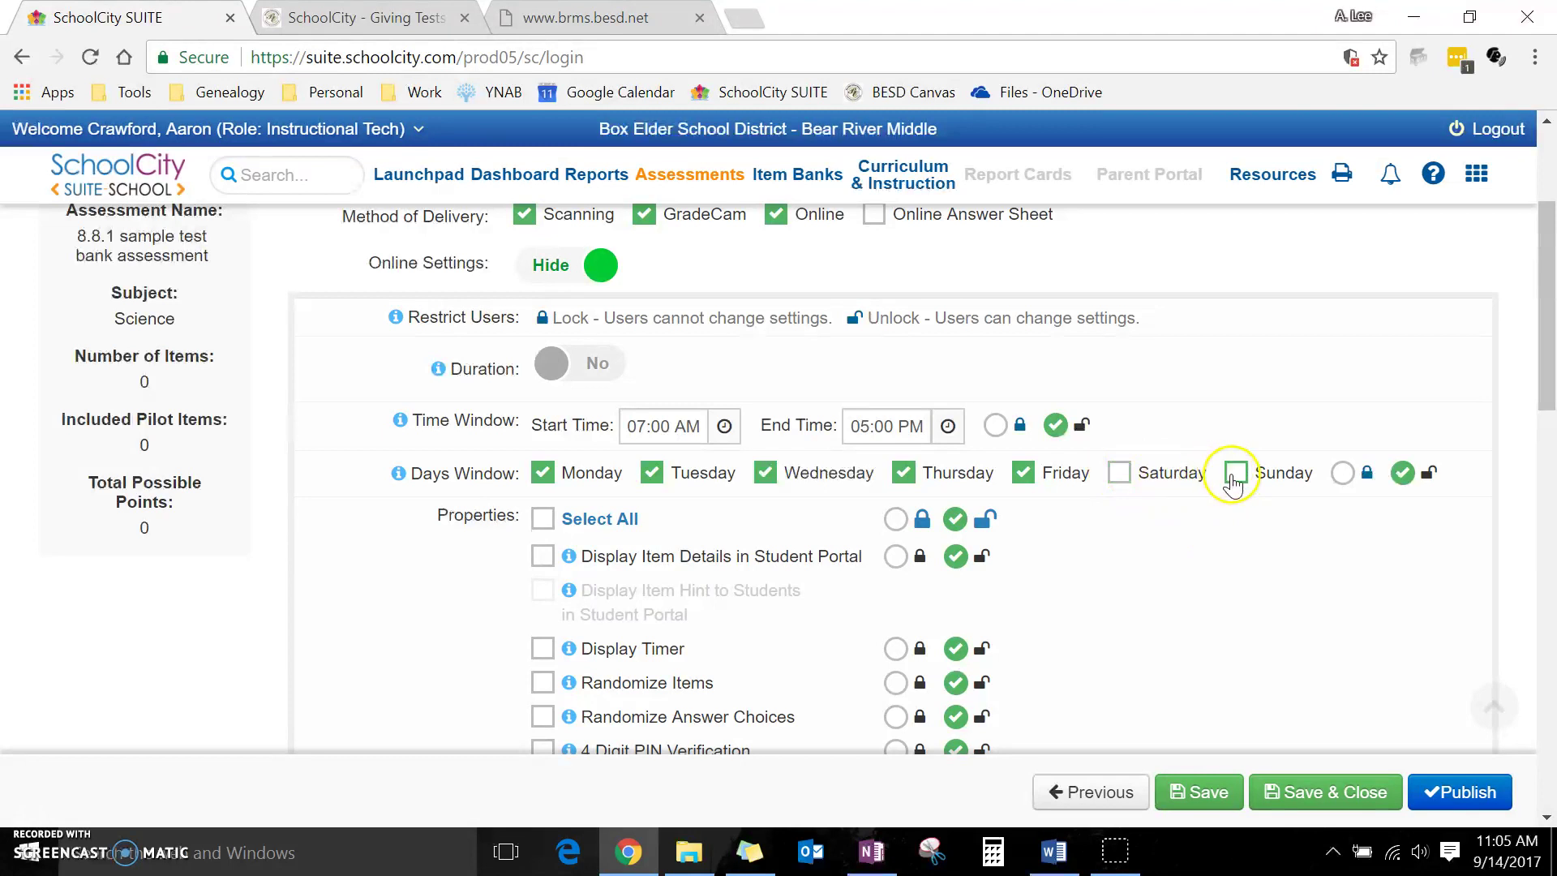
{"action": "left_click", "coordinate": [636, 420]}
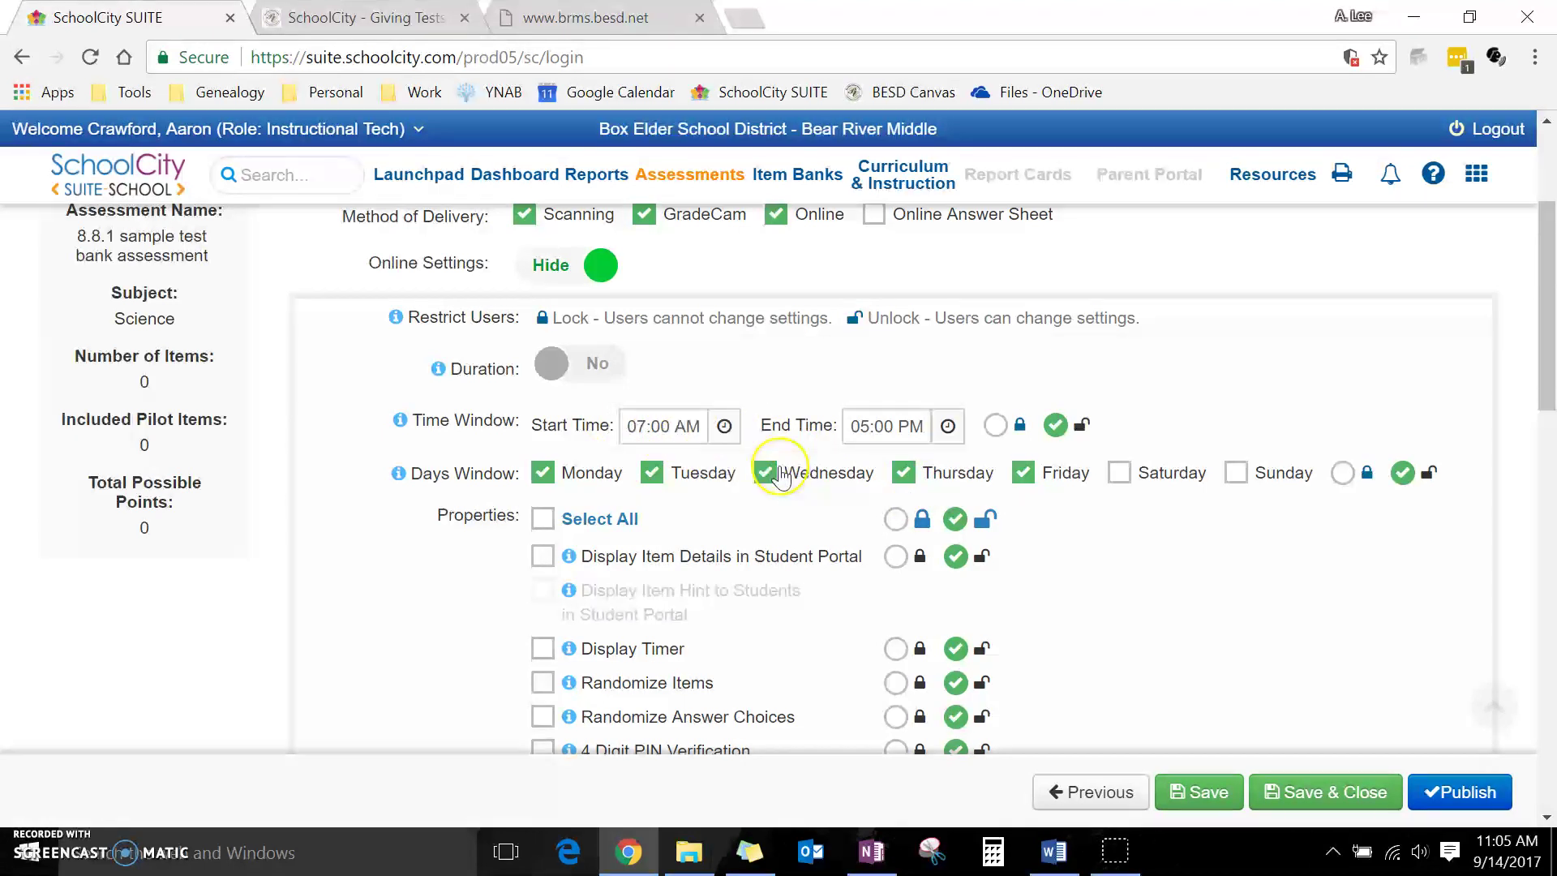
{"action": "scroll", "coordinate": [781, 477], "scroll_direction": "down", "scroll_amount": 1}
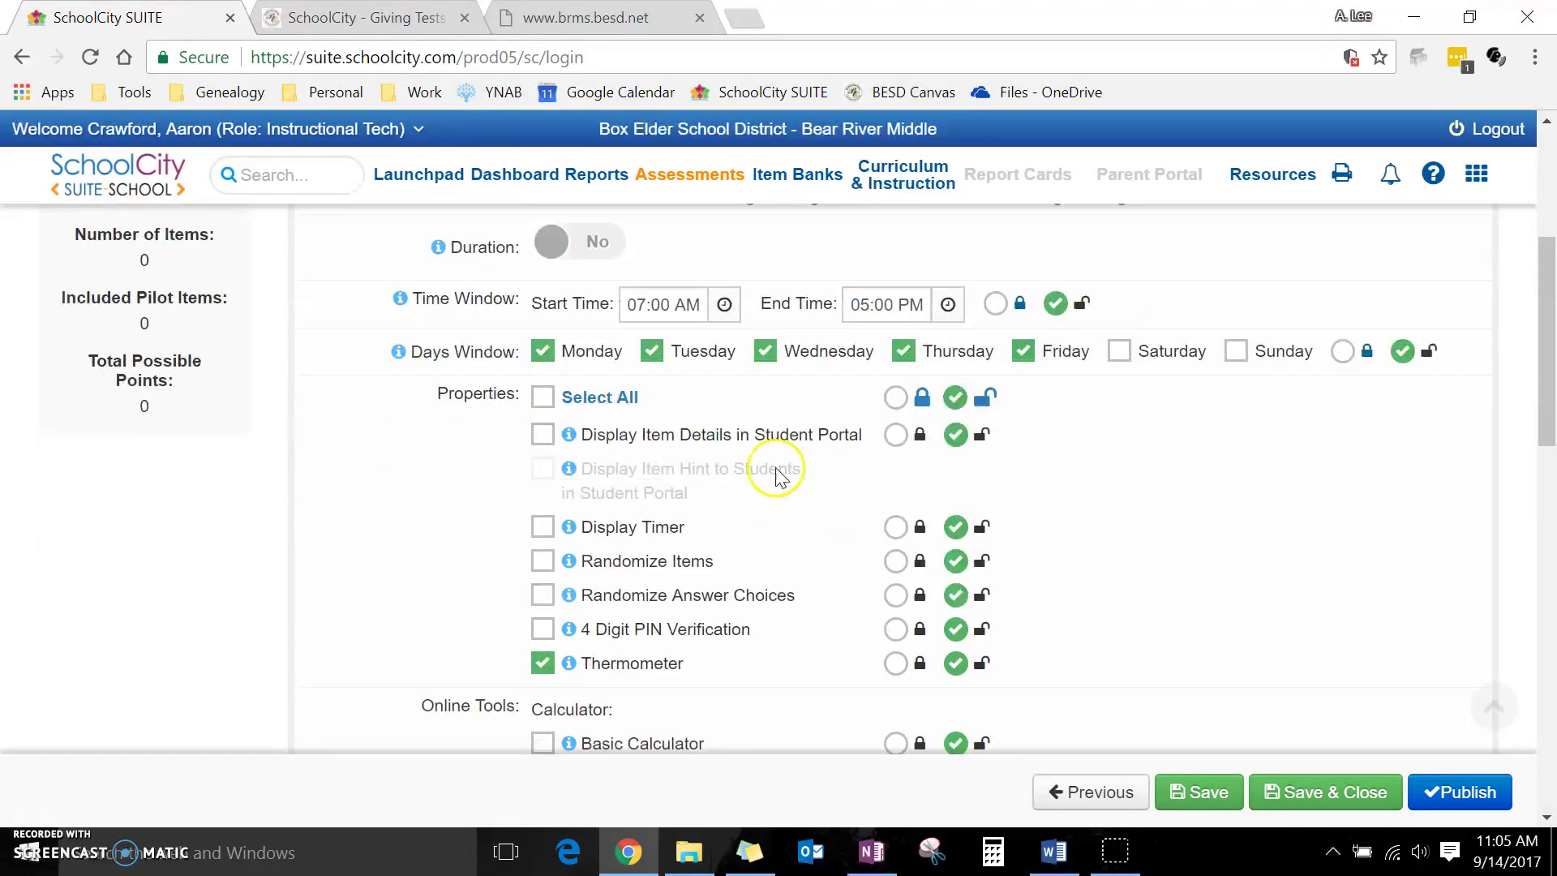
{"action": "scroll", "coordinate": [791, 420], "scroll_direction": "down", "scroll_amount": 1}
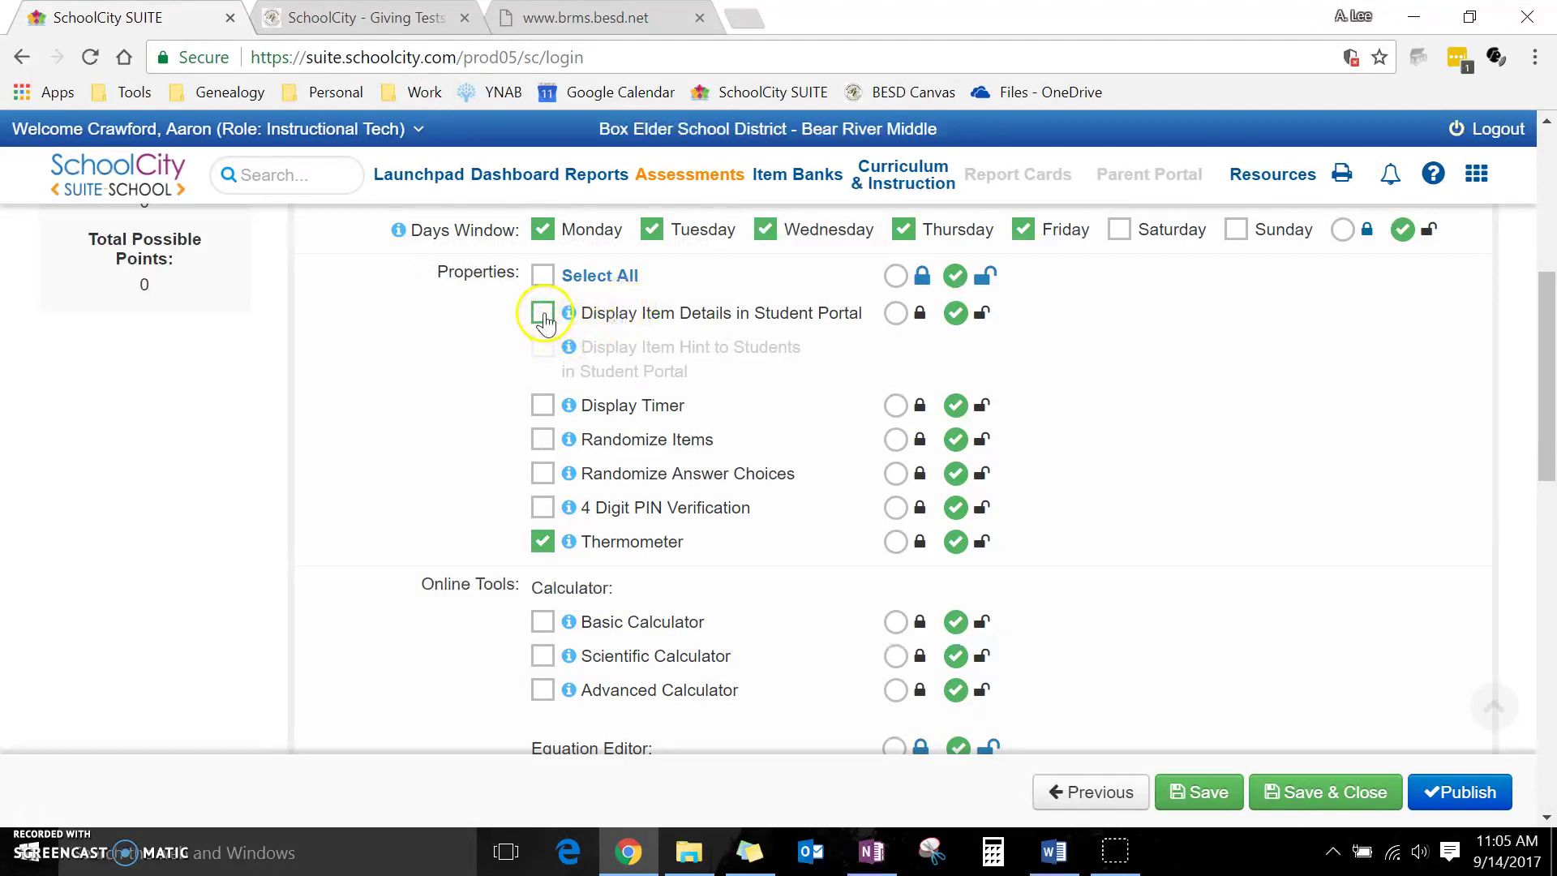
{"action": "scroll", "coordinate": [660, 323], "scroll_direction": "down", "scroll_amount": 1}
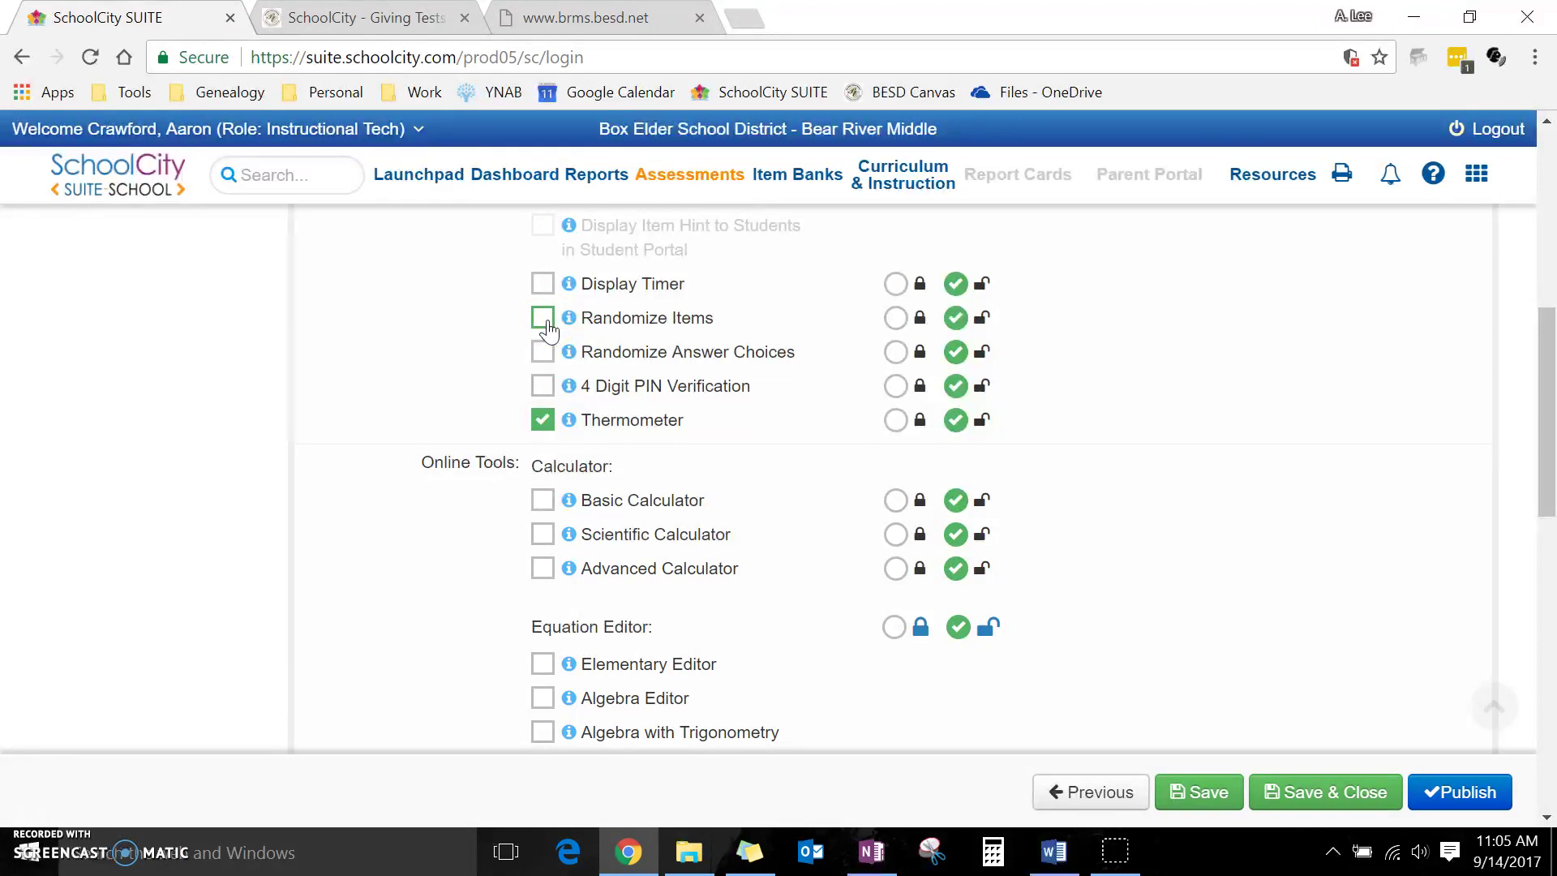
{"action": "left_click", "coordinate": [543, 319]}
{"action": "left_click", "coordinate": [630, 312]}
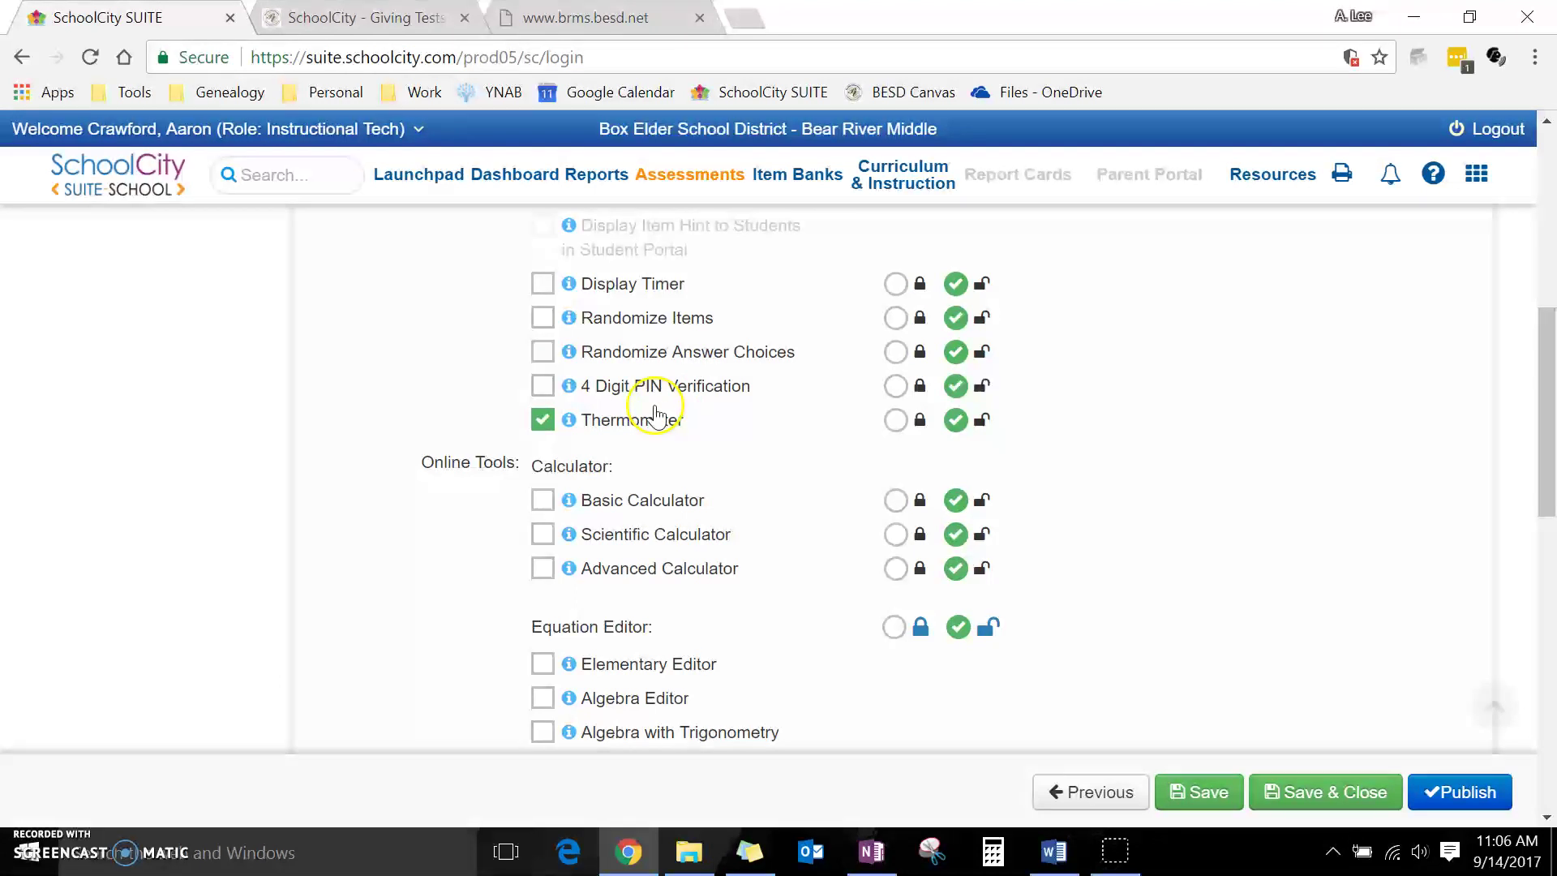
{"action": "left_click", "coordinate": [667, 367]}
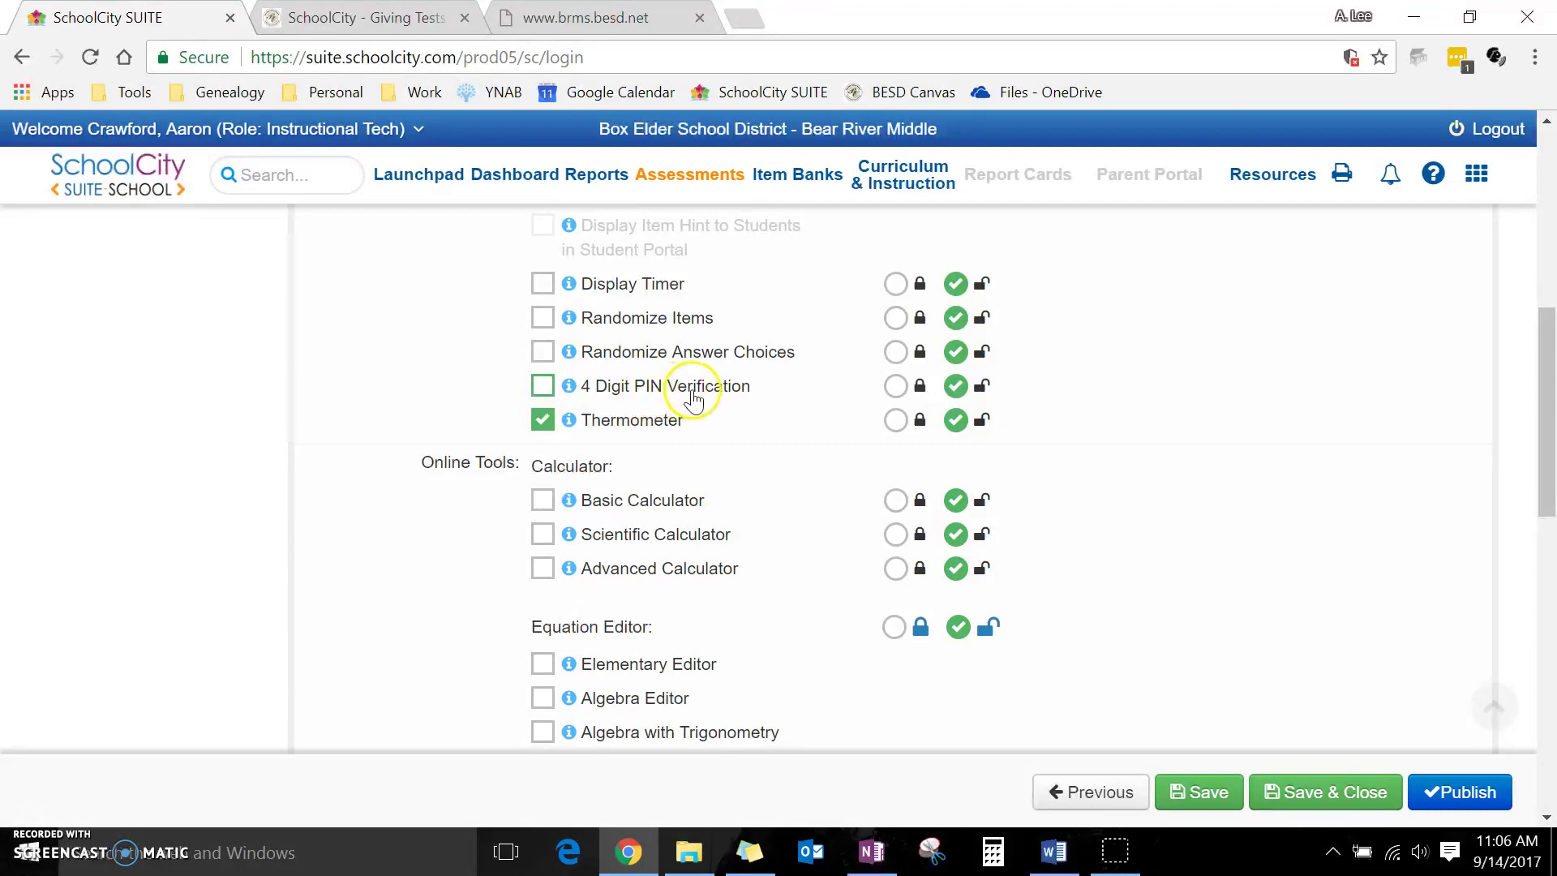
{"action": "scroll", "coordinate": [779, 378], "scroll_direction": "down", "scroll_amount": 1}
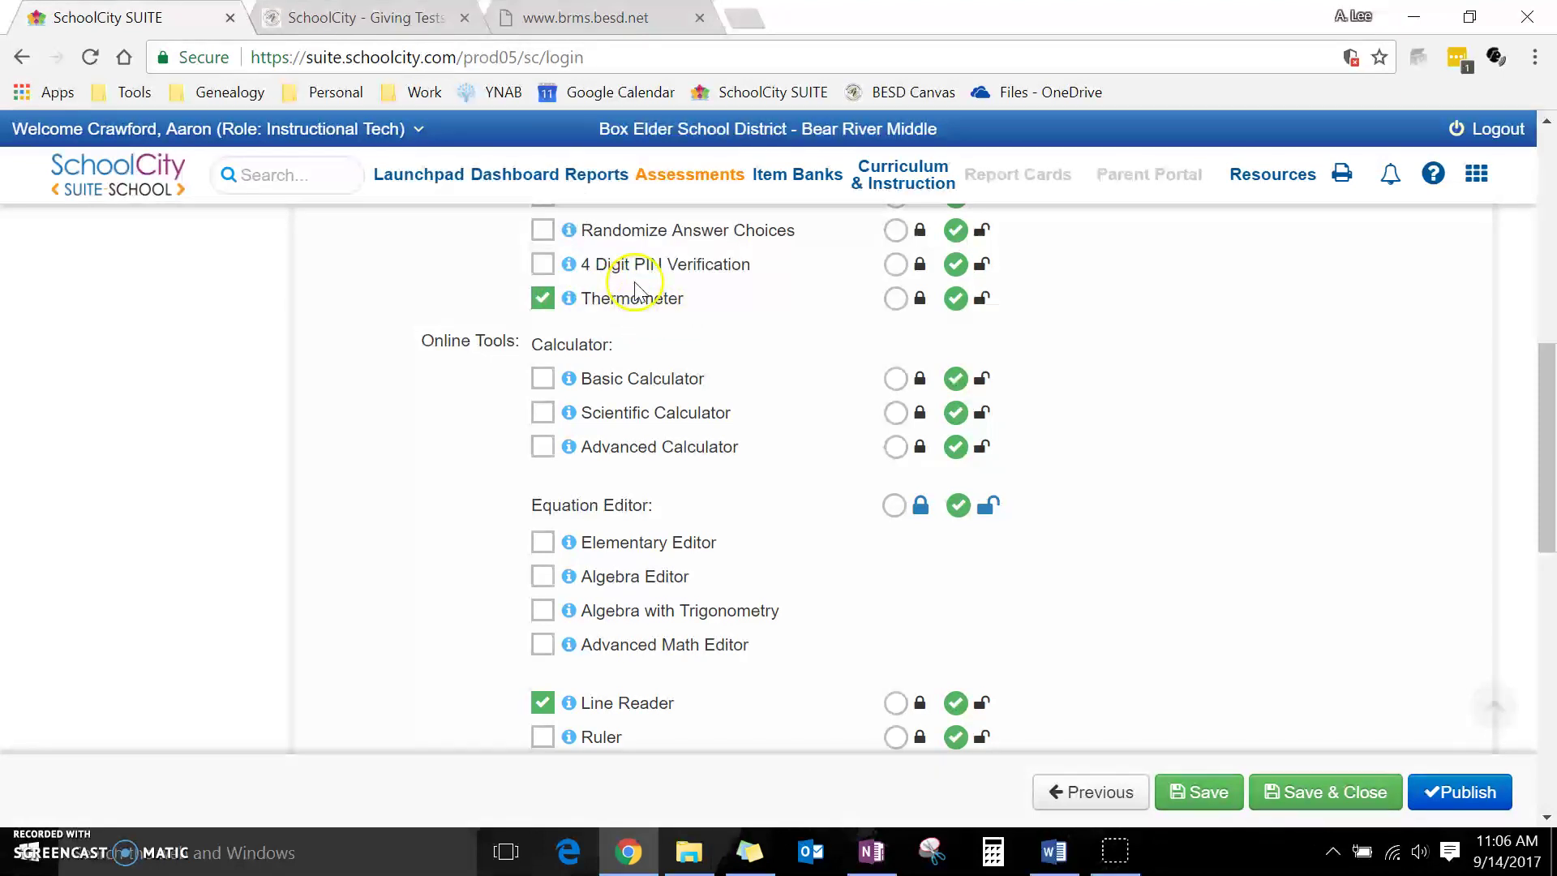
{"action": "left_click", "coordinate": [543, 299]}
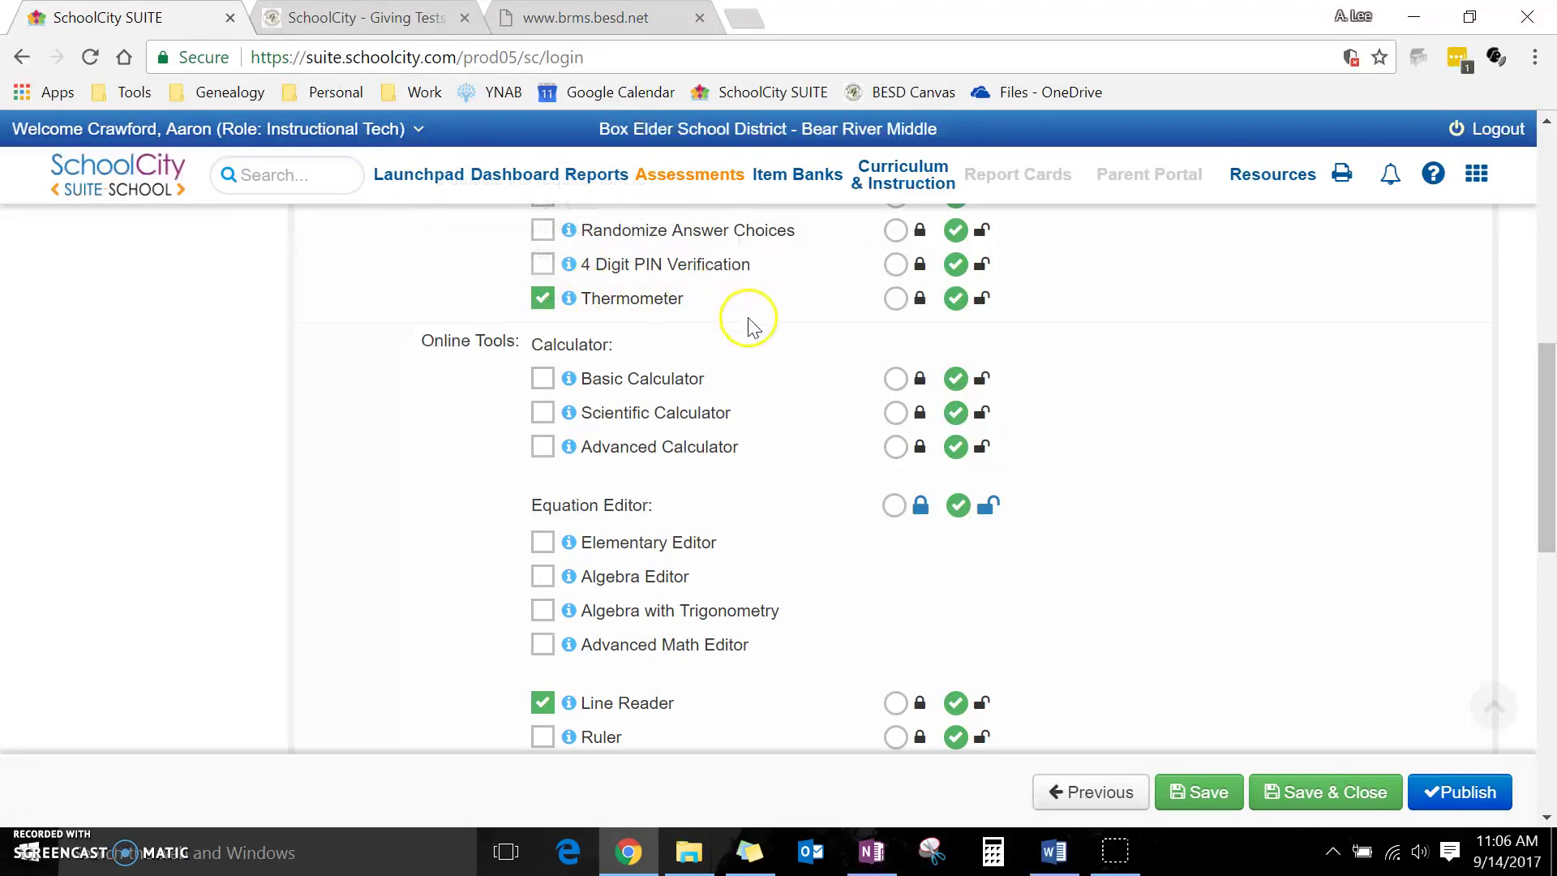
{"action": "scroll", "coordinate": [771, 318], "scroll_direction": "down", "scroll_amount": 1}
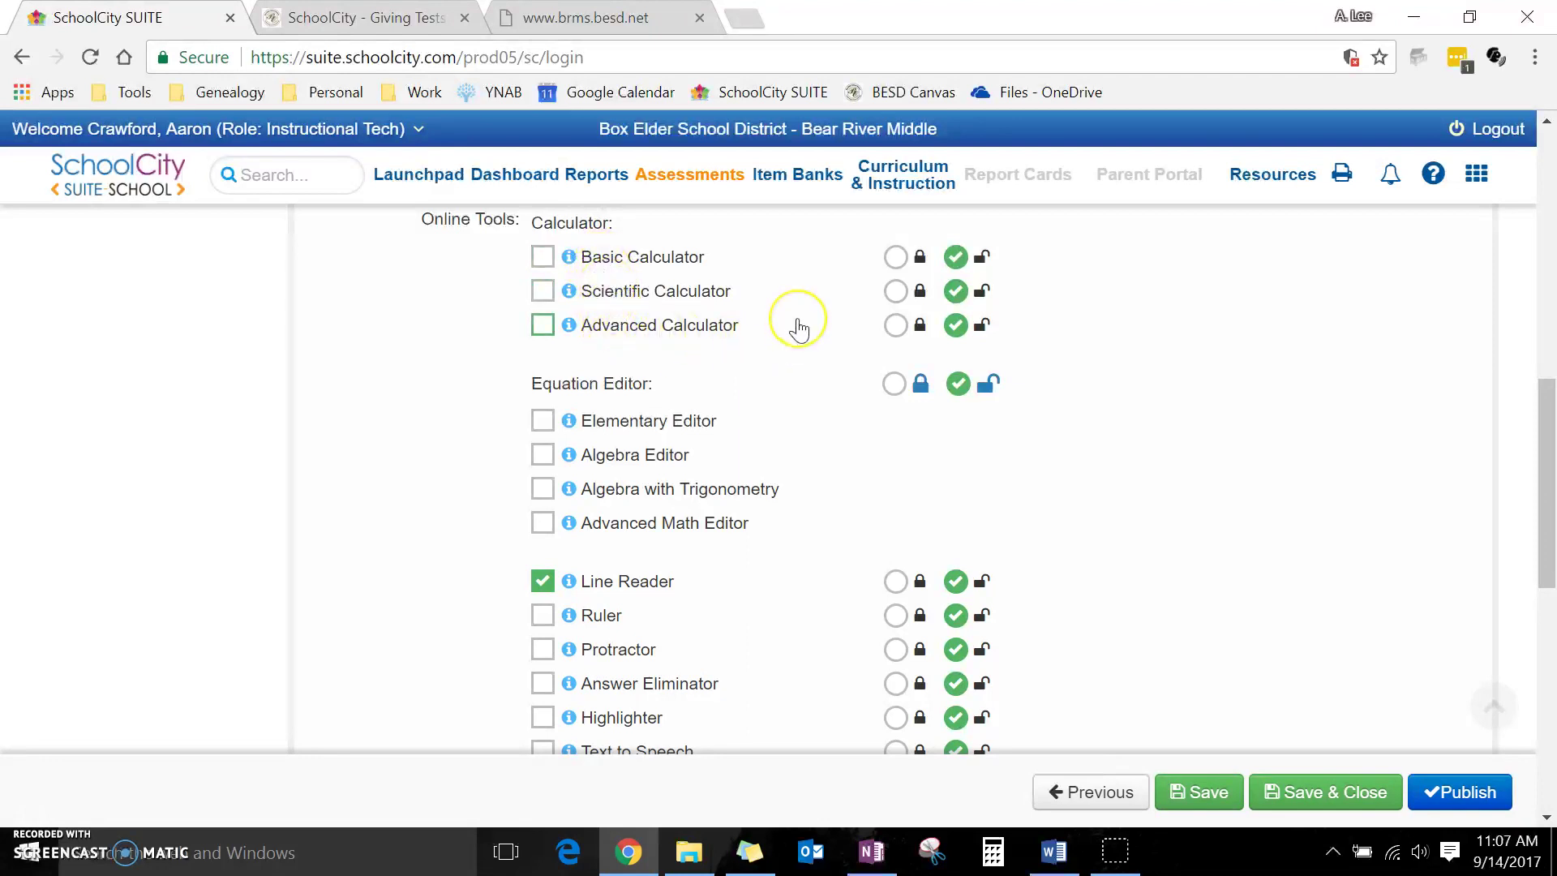
{"action": "scroll", "coordinate": [796, 330], "scroll_direction": "down", "scroll_amount": 1}
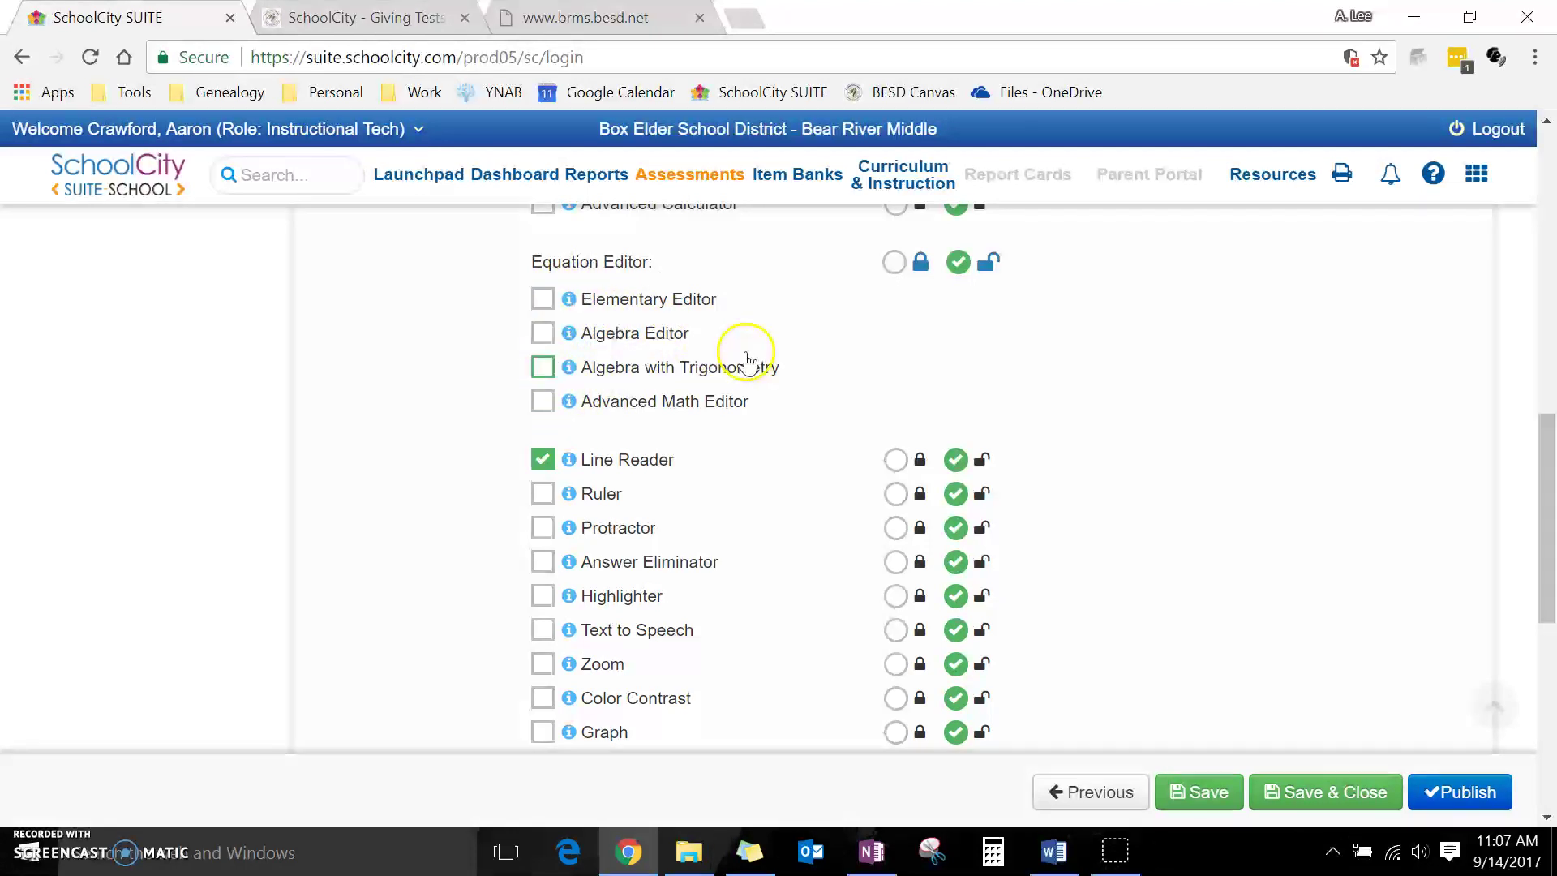
{"action": "scroll", "coordinate": [742, 351], "scroll_direction": "down", "scroll_amount": 1}
{"action": "scroll", "coordinate": [747, 362], "scroll_direction": "down", "scroll_amount": 1}
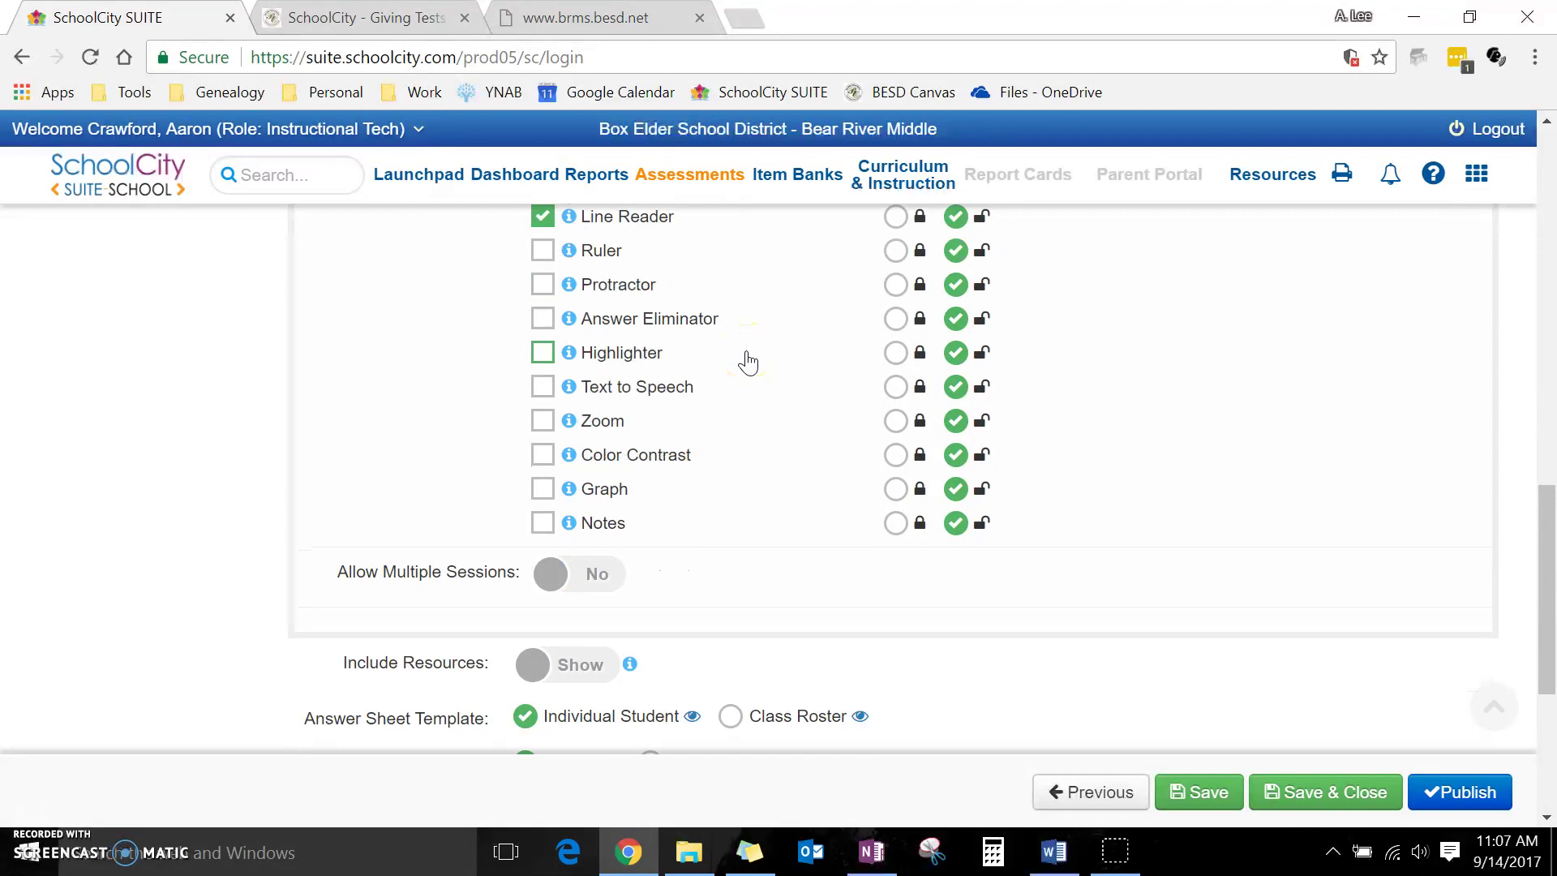
{"action": "scroll", "coordinate": [746, 361], "scroll_direction": "up", "scroll_amount": 1}
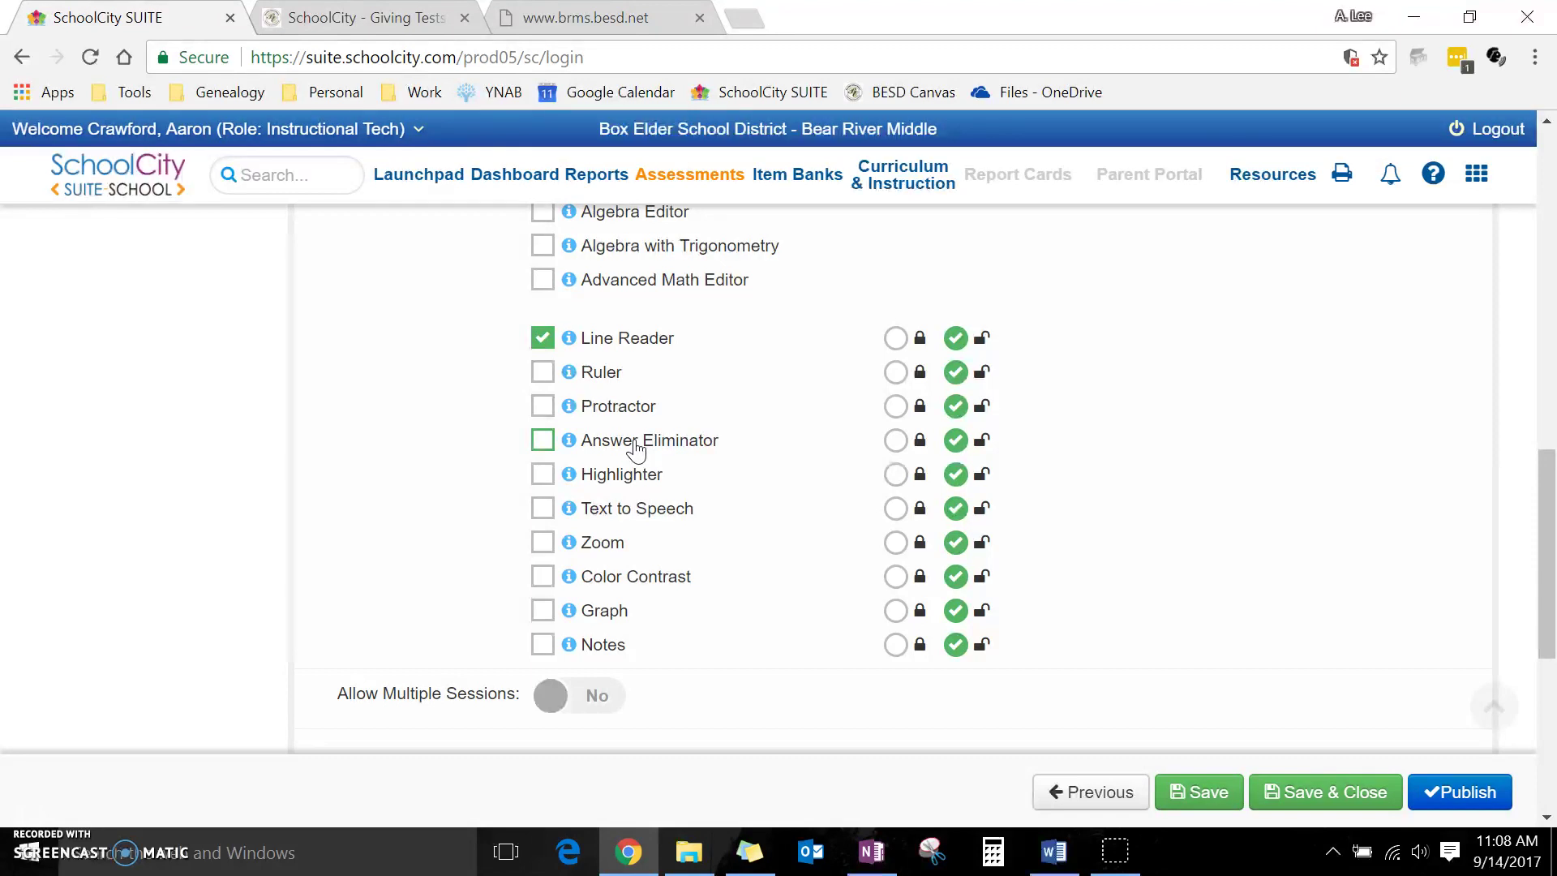
{"action": "left_click", "coordinate": [596, 442]}
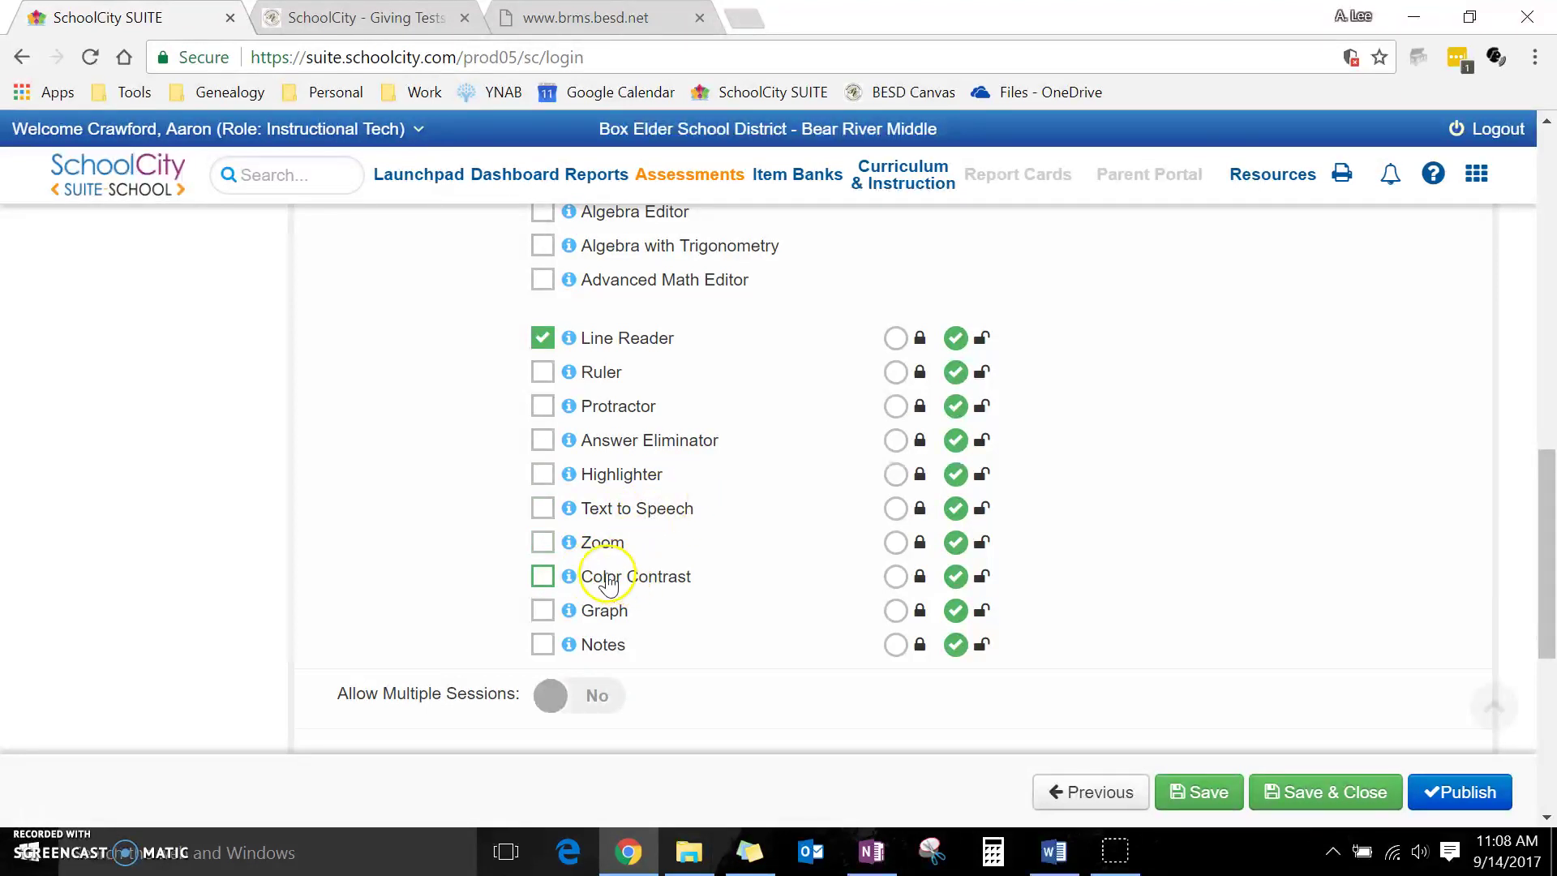
{"action": "scroll", "coordinate": [679, 511], "scroll_direction": "down", "scroll_amount": 1}
{"action": "scroll", "coordinate": [678, 513], "scroll_direction": "down", "scroll_amount": 1}
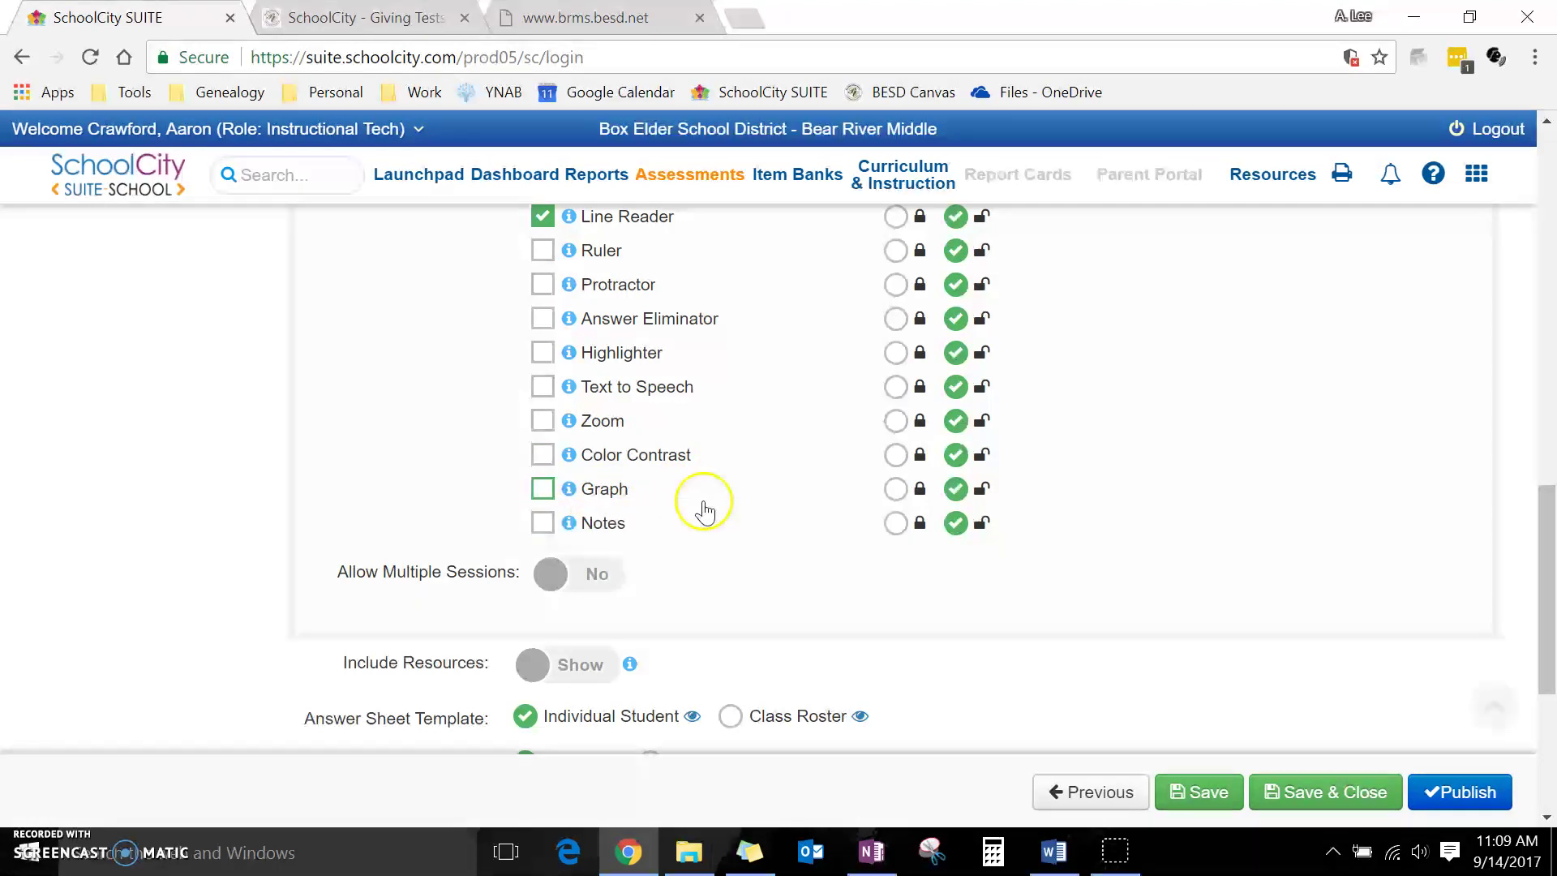
{"action": "mouse_move", "coordinate": [568, 644]}
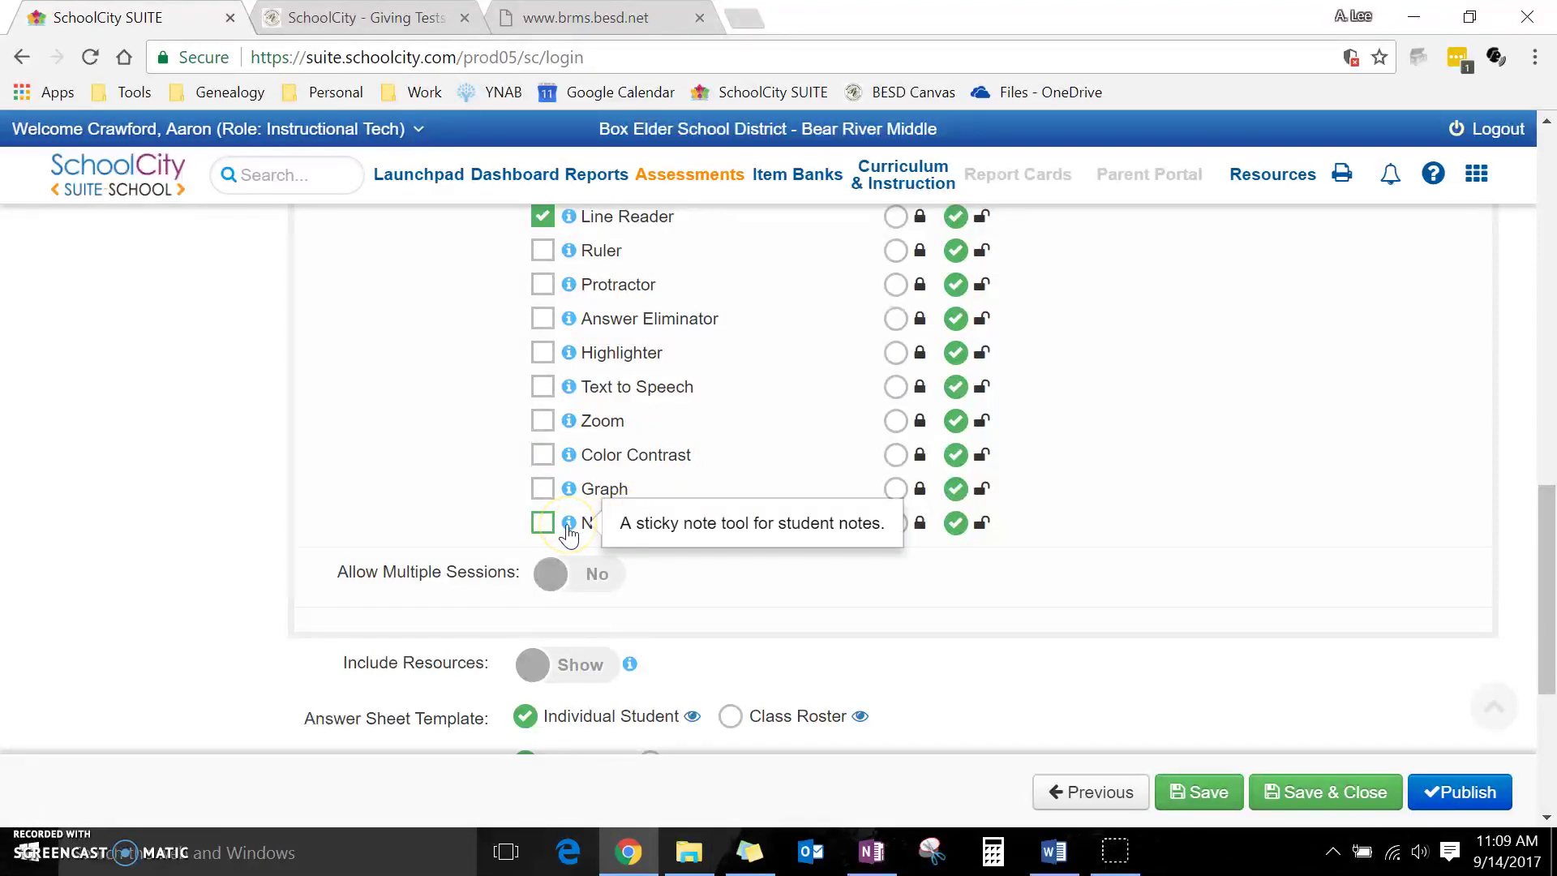
{"action": "scroll", "coordinate": [740, 490], "scroll_direction": "up", "scroll_amount": 2}
{"action": "scroll", "coordinate": [742, 491], "scroll_direction": "up", "scroll_amount": 4}
{"action": "scroll", "coordinate": [748, 493], "scroll_direction": "up", "scroll_amount": 3}
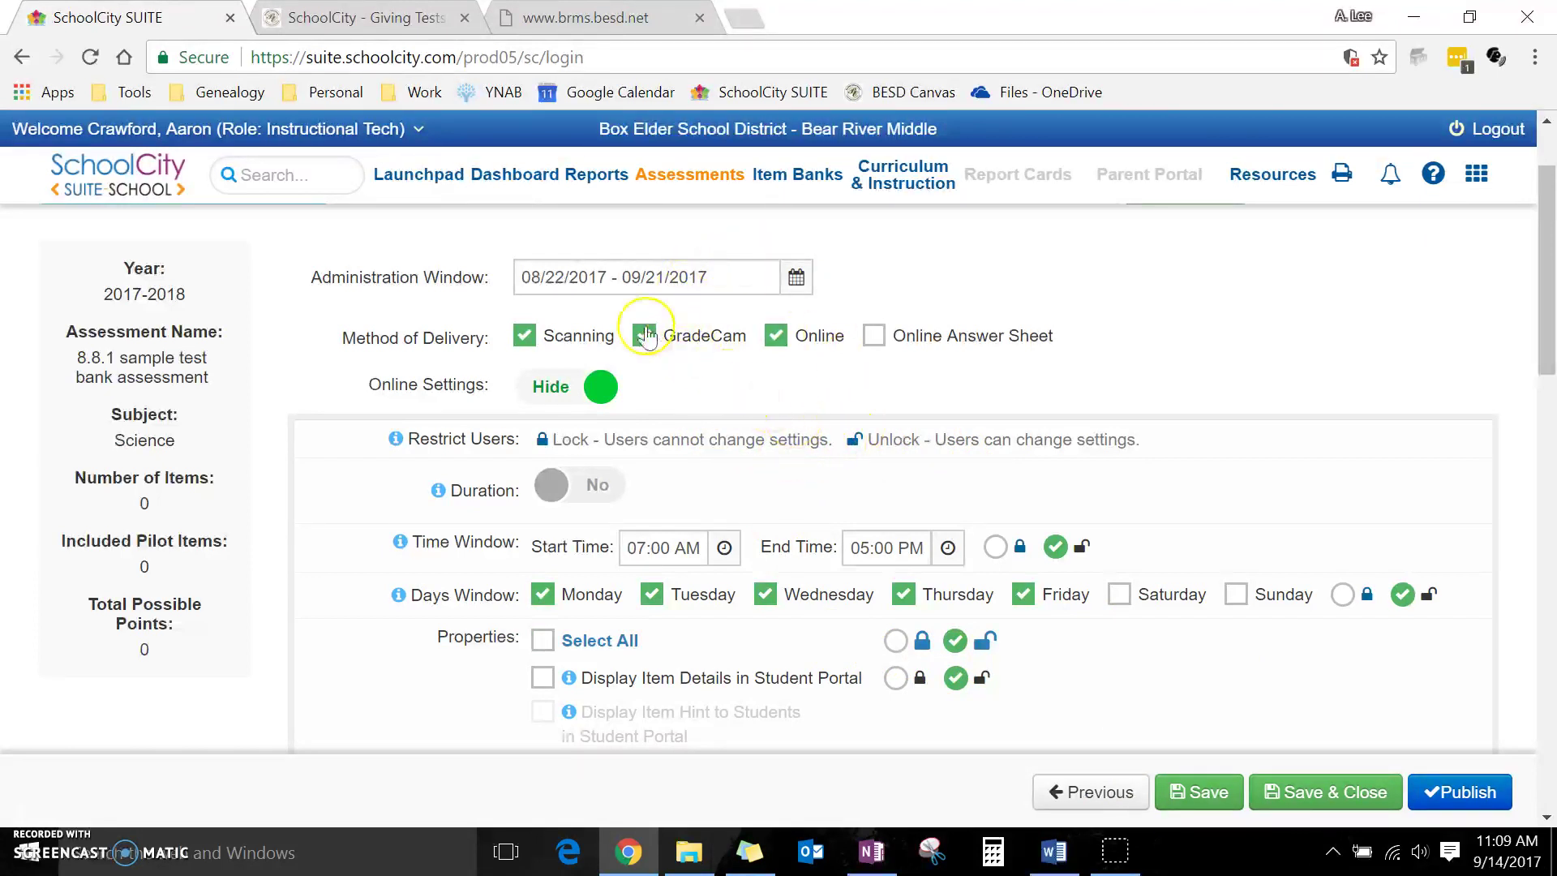
Open My Preferences from your welcome-name menu to view the default online properties.
{"action": "left_click", "coordinate": [416, 130]}
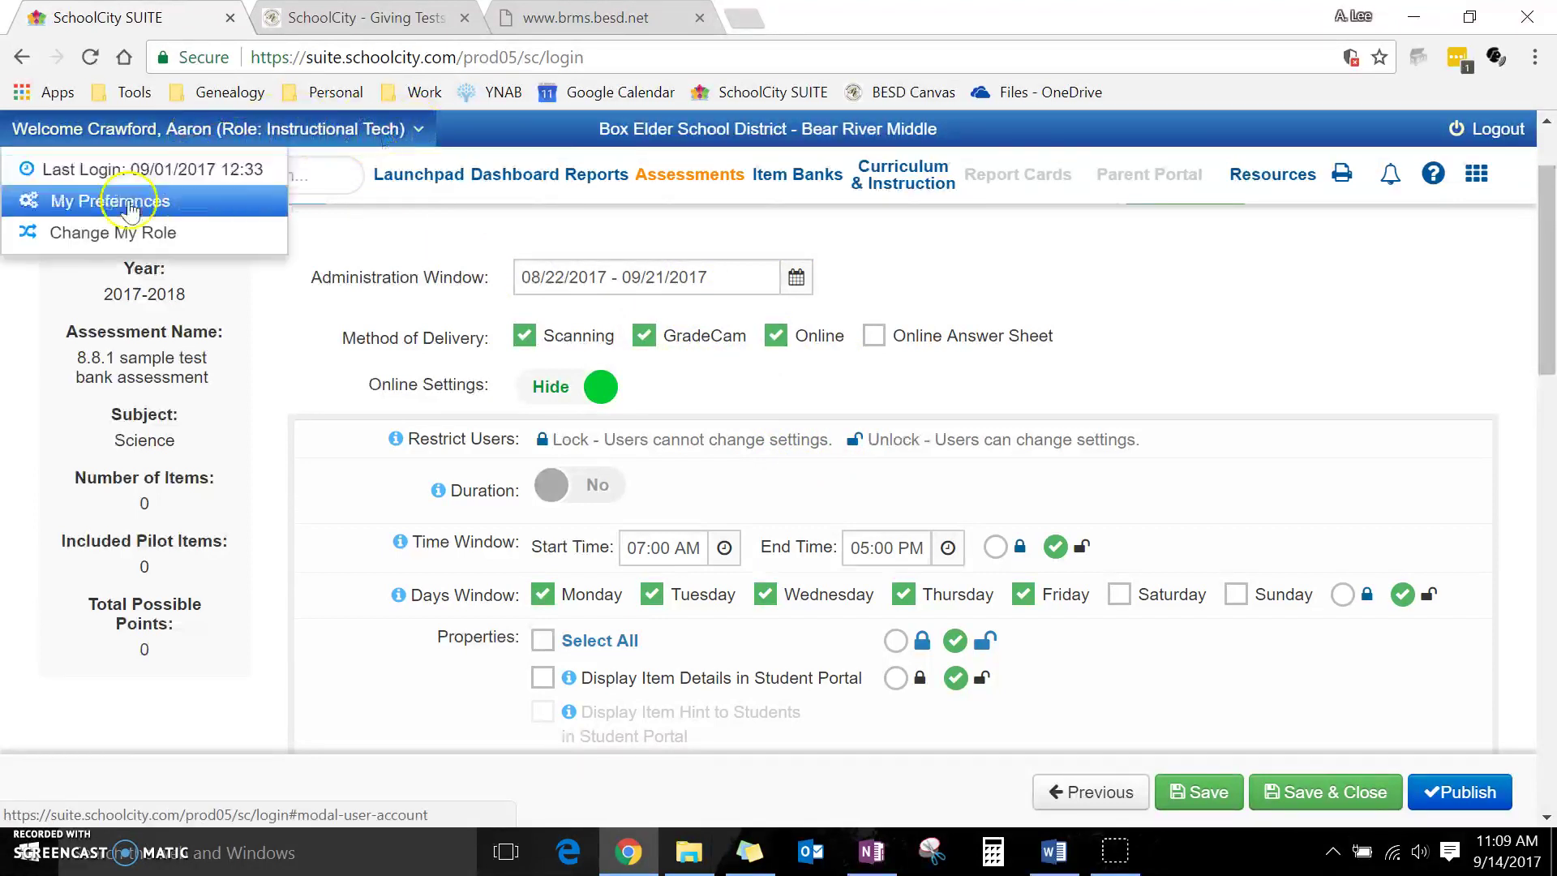
{"action": "left_click", "coordinate": [105, 207]}
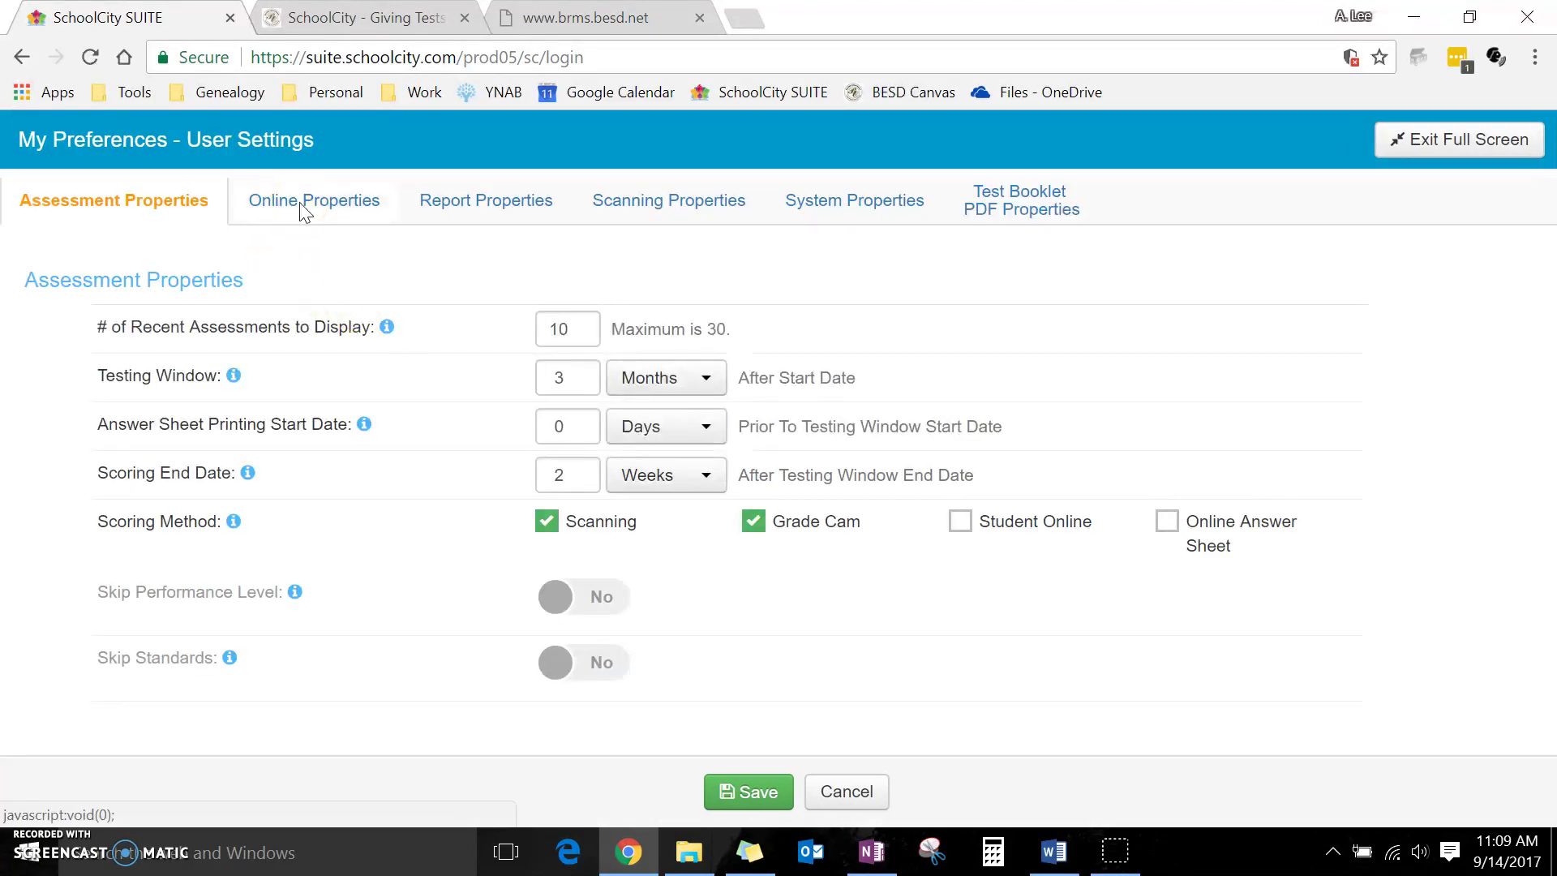
On Online Properties, set Include Duration to No and add Saturday and Sunday to Days Window.
{"action": "left_click", "coordinate": [302, 204]}
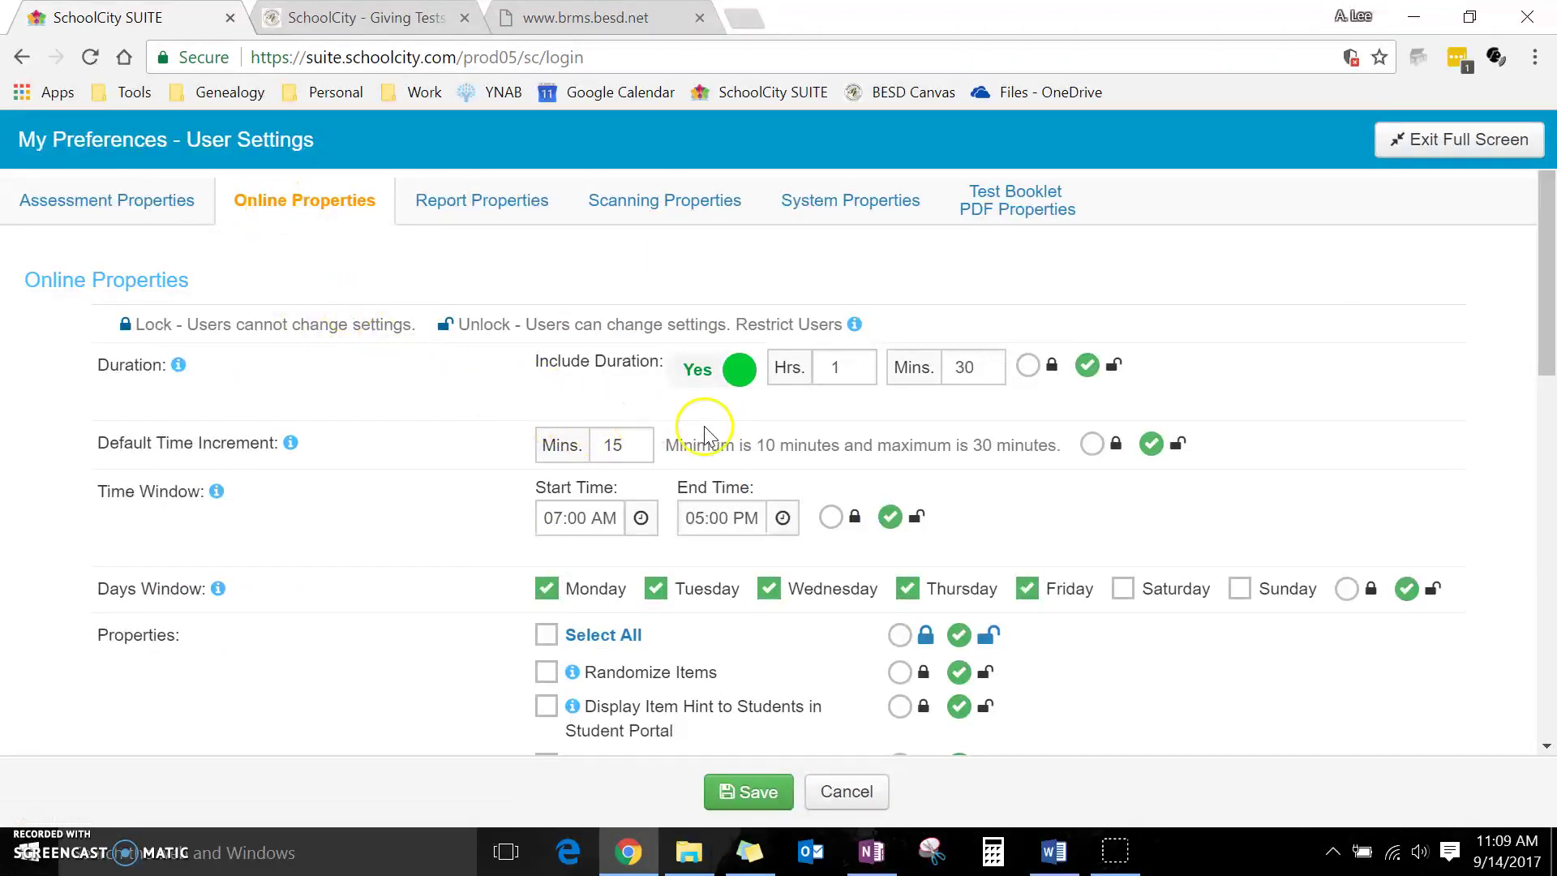
{"action": "scroll", "coordinate": [1011, 455], "scroll_direction": "down", "scroll_amount": 1}
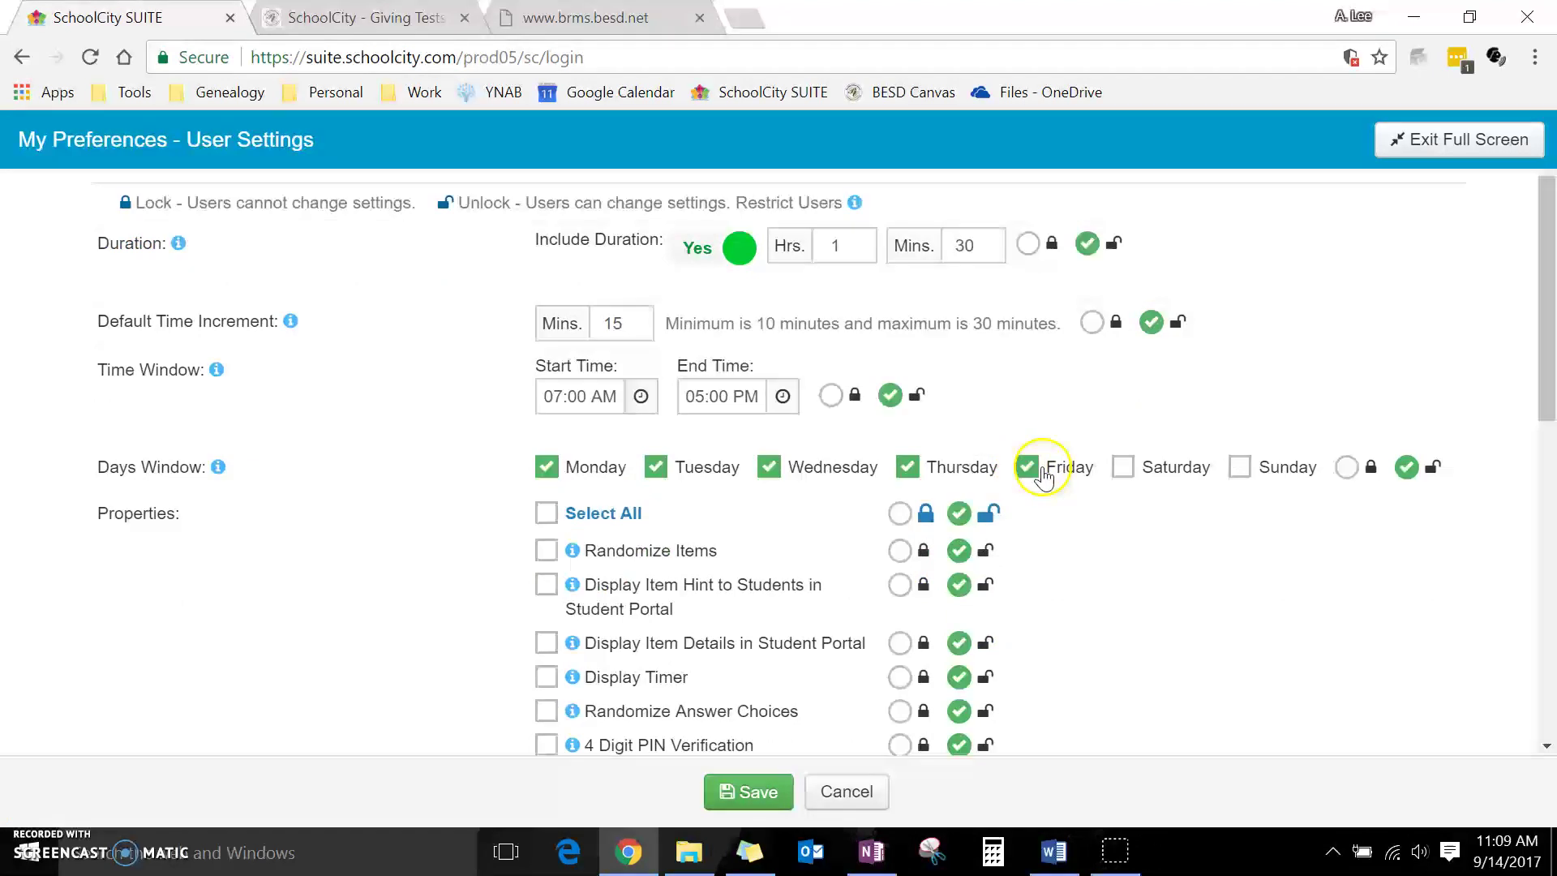
{"action": "scroll", "coordinate": [1042, 474], "scroll_direction": "up", "scroll_amount": 1}
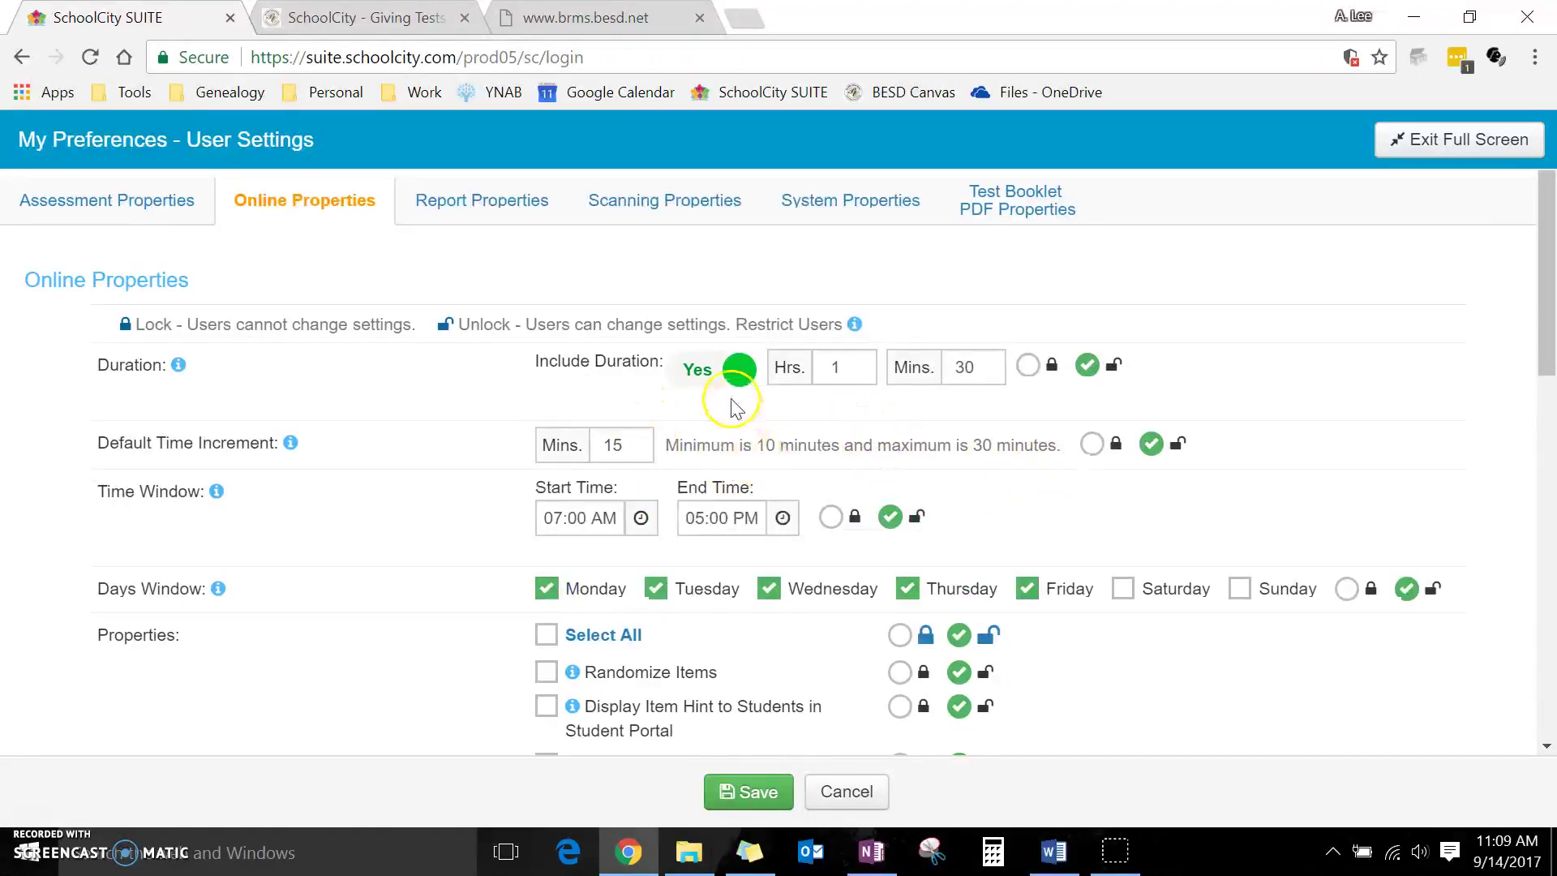
{"action": "left_click", "coordinate": [732, 369]}
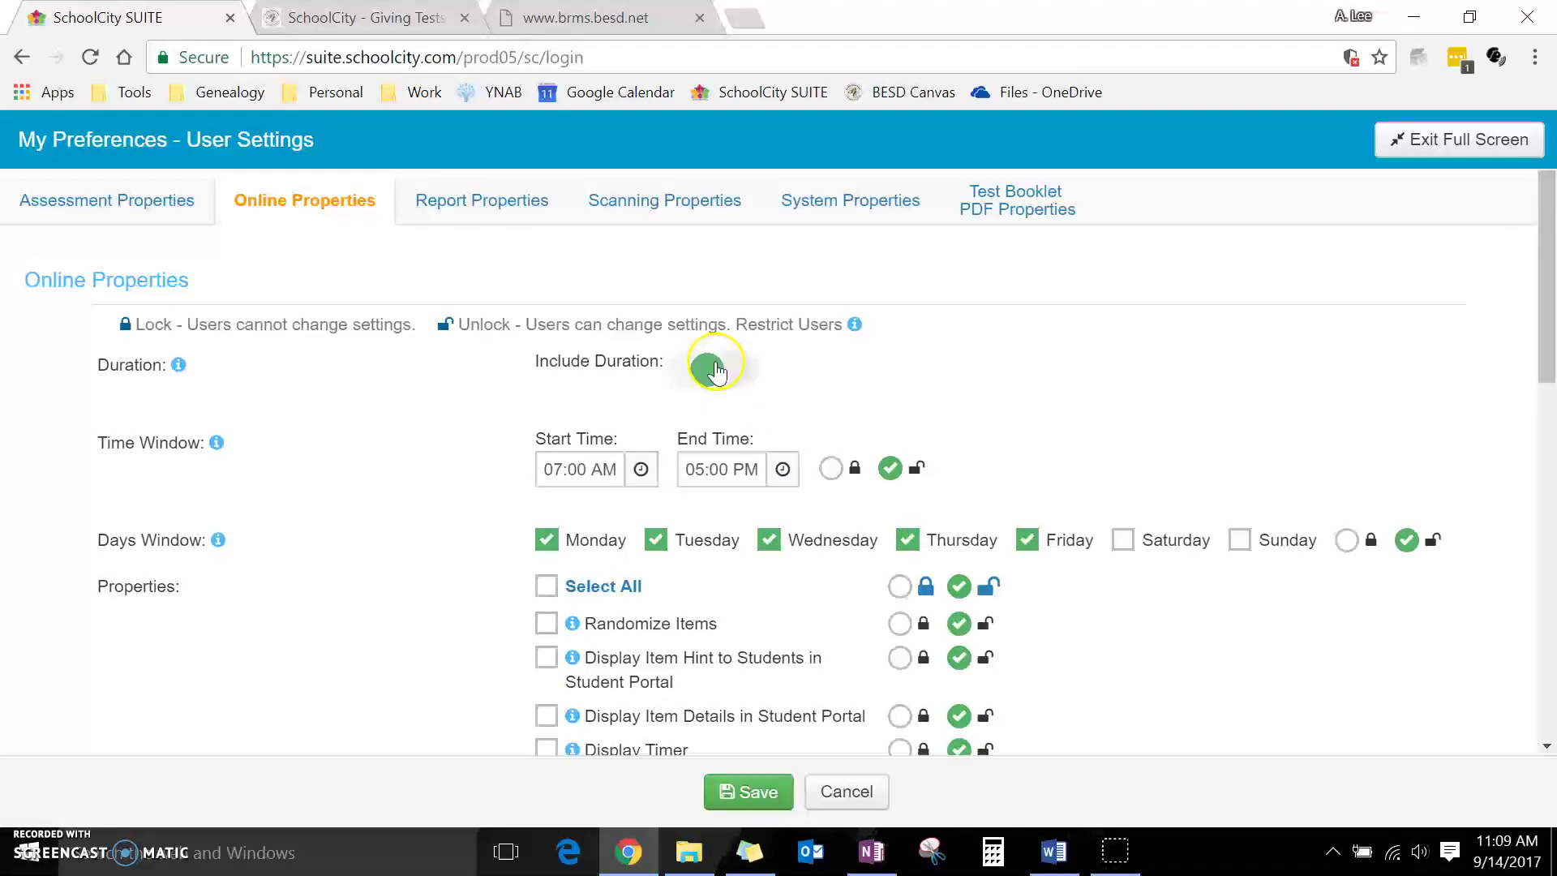
{"action": "left_click", "coordinate": [1120, 542]}
{"action": "left_click", "coordinate": [1239, 539]}
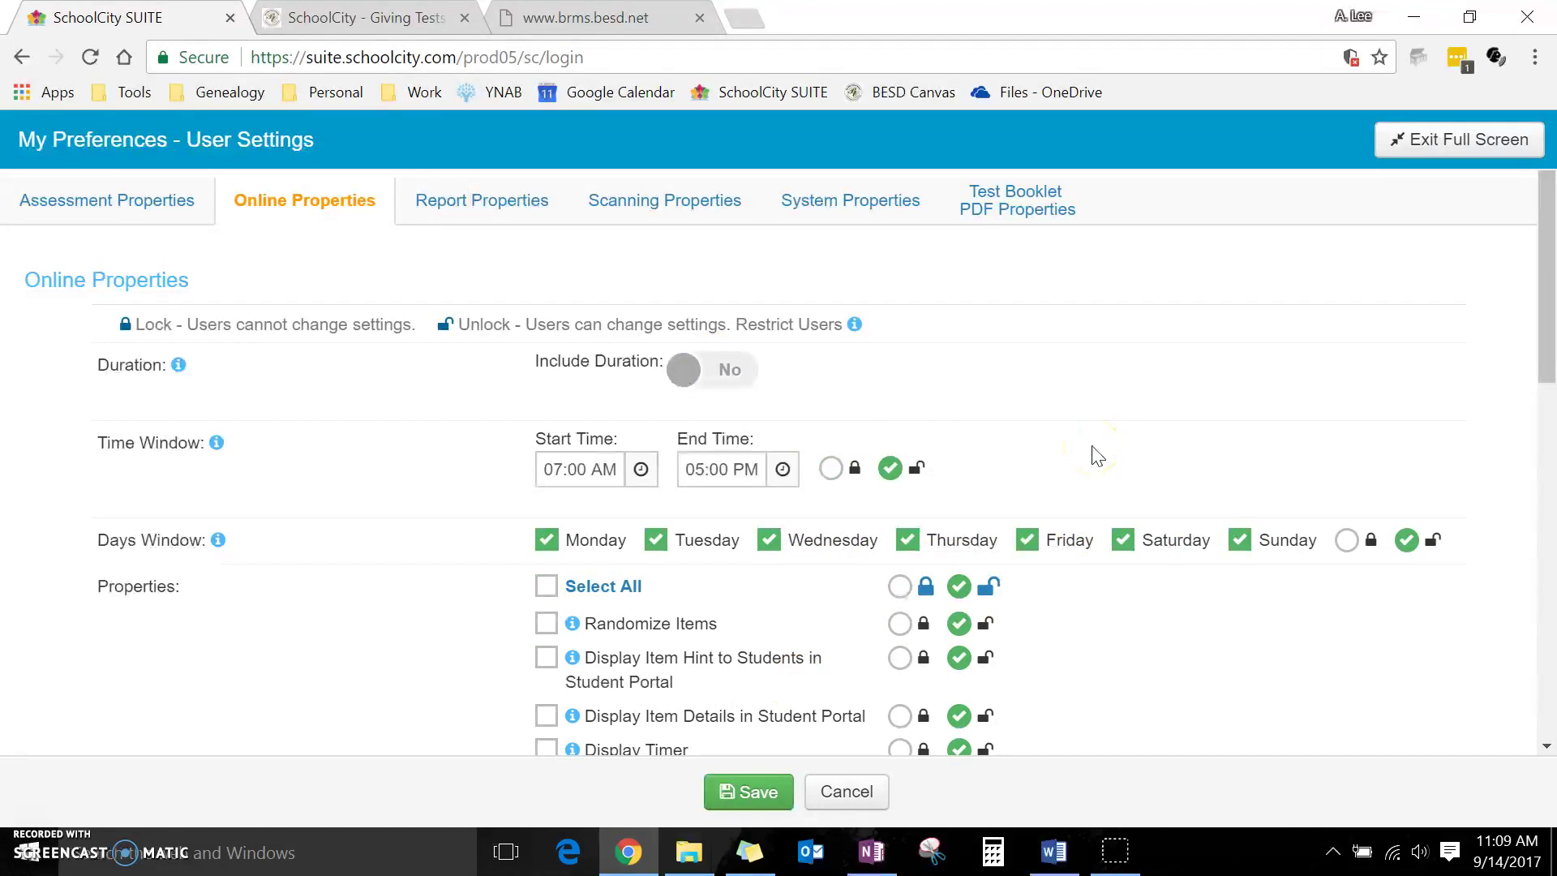
{"action": "left_click", "coordinate": [1088, 499]}
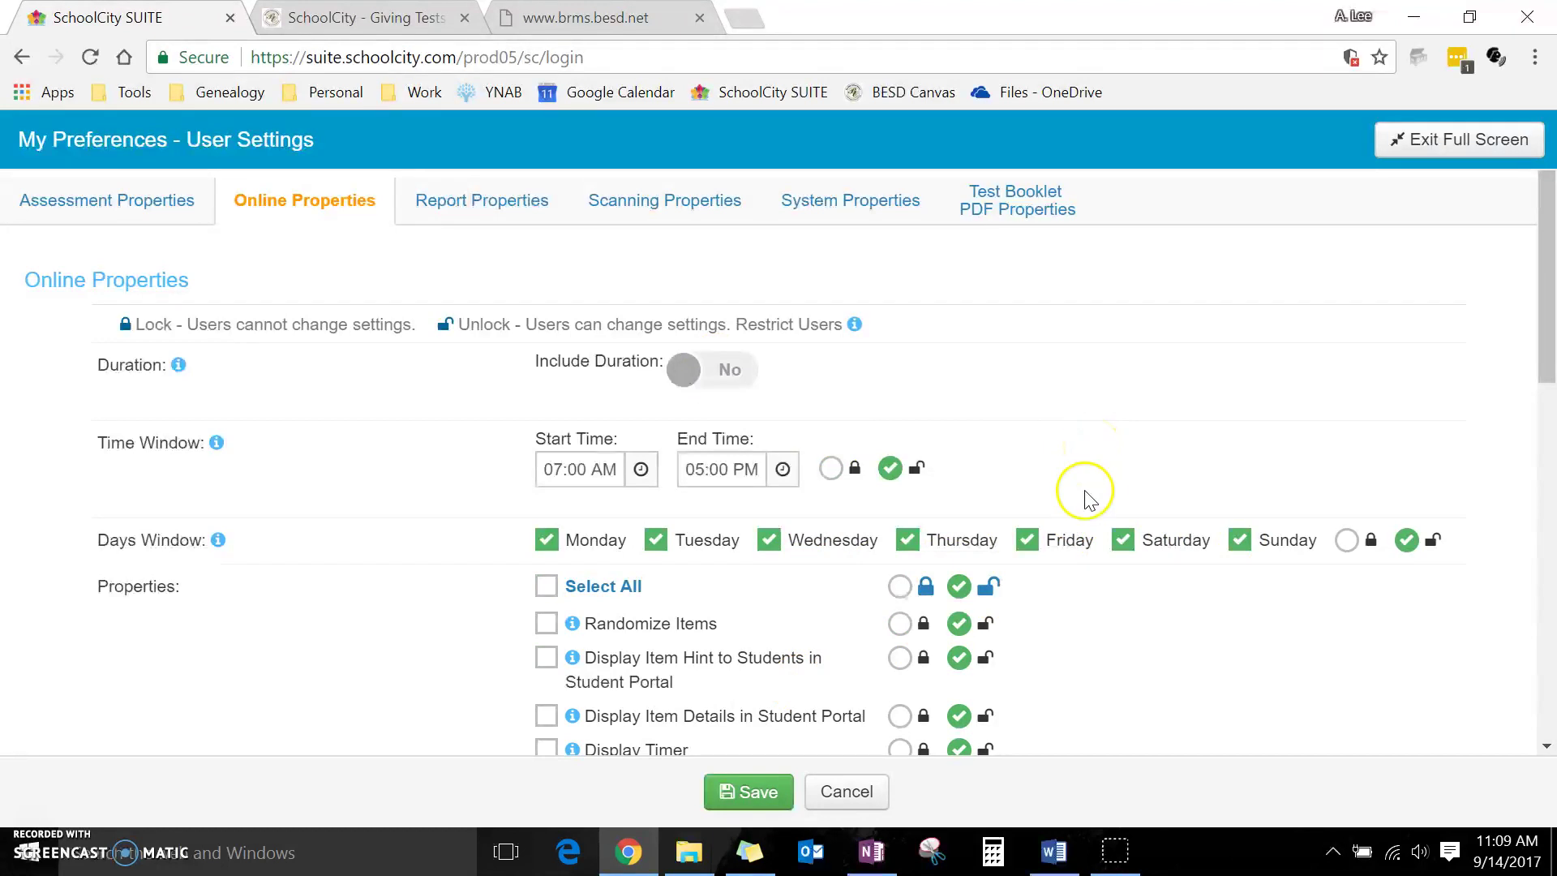